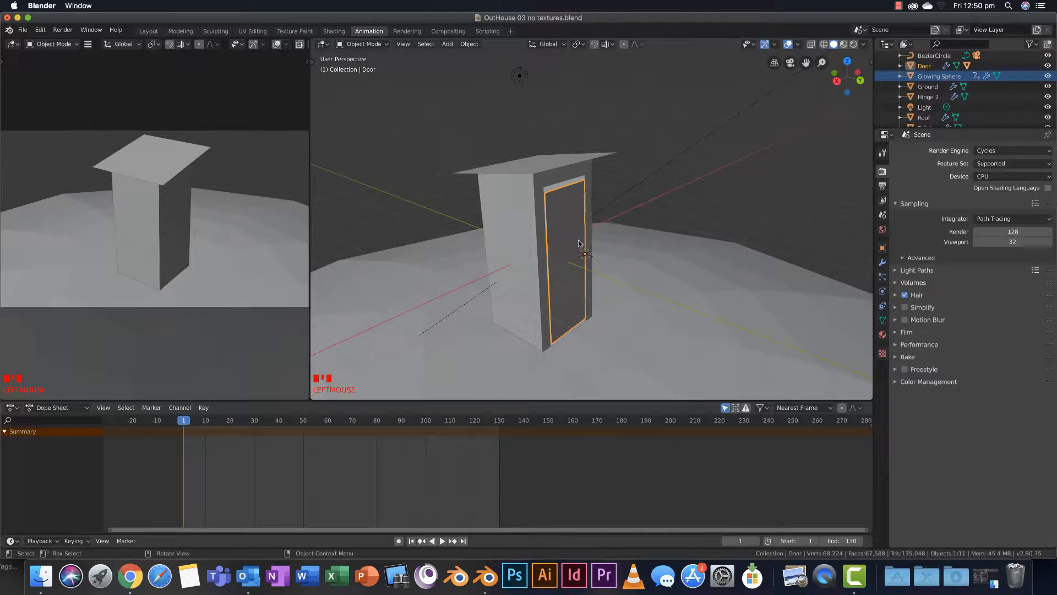
- Insert a LocRotScale keyframe for the closed door at frame 1, and keyframe it rotated open about 130° around Z at frame 30
{"action": "key", "text": "i"}
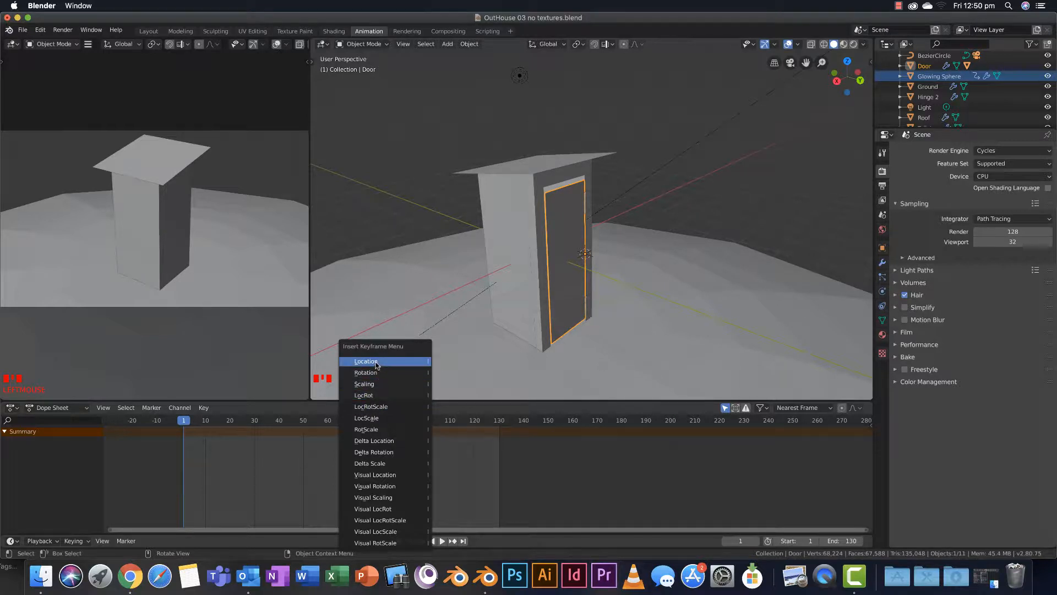
{"action": "left_click", "coordinate": [373, 407]}
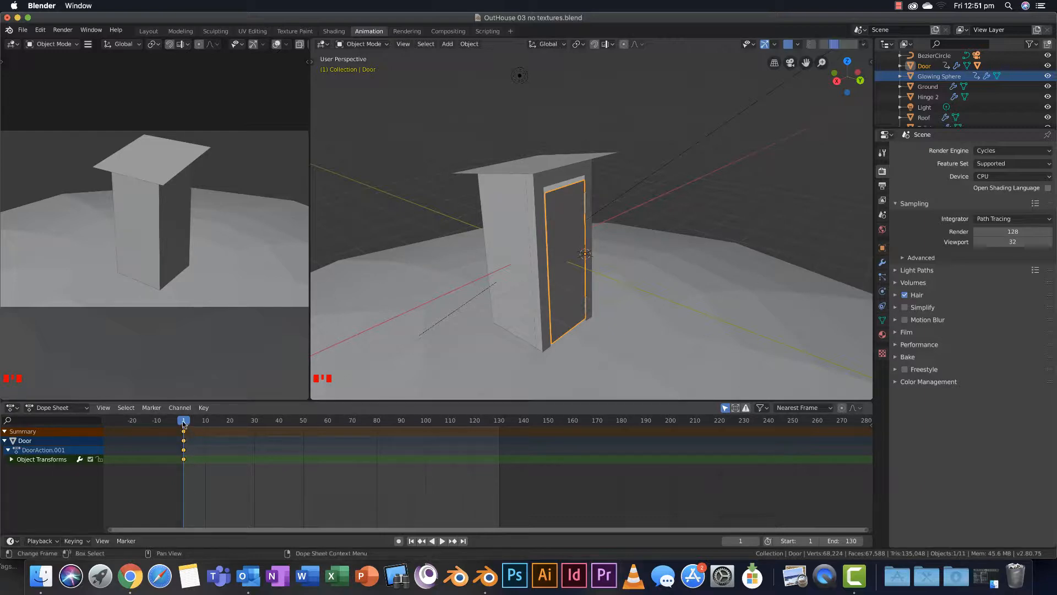
{"action": "left_click_drag", "start_coordinate": [184, 421], "coordinate": [255, 422]}
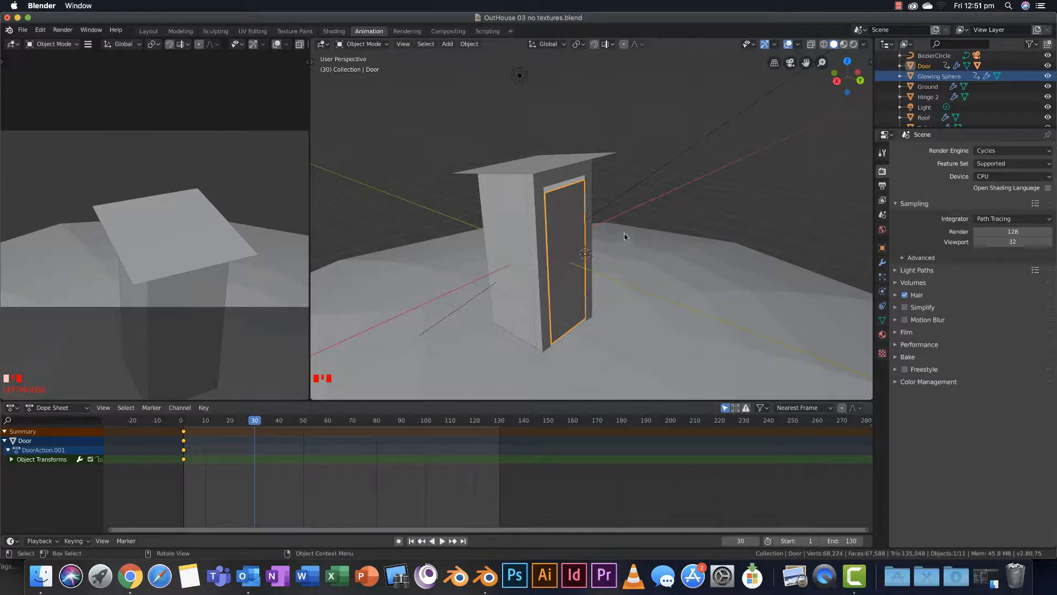
{"action": "key", "text": "r"}
{"action": "key", "text": "z"}
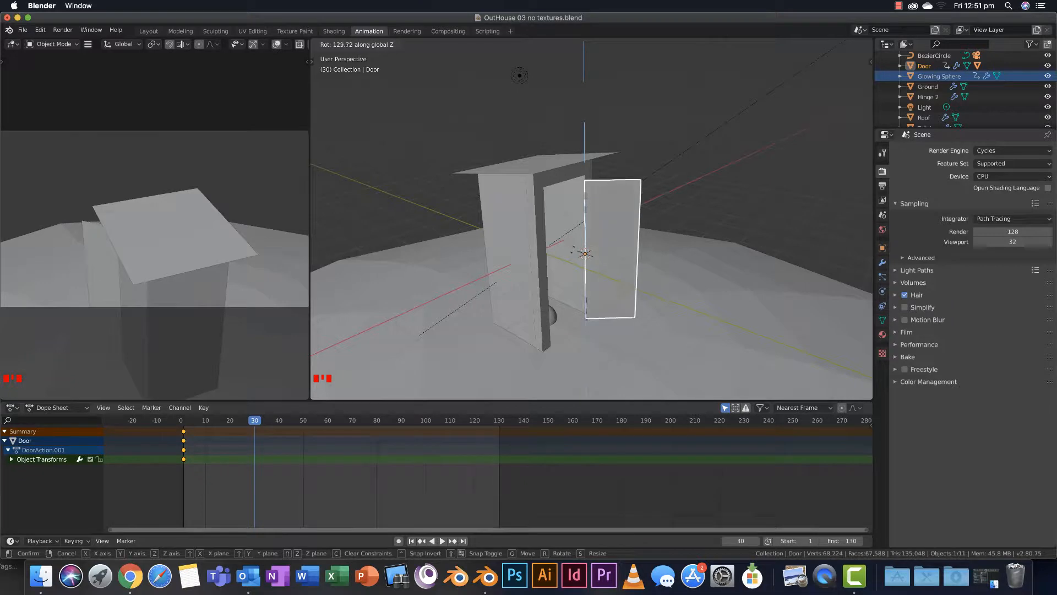
{"action": "left_click", "coordinate": [573, 252]}
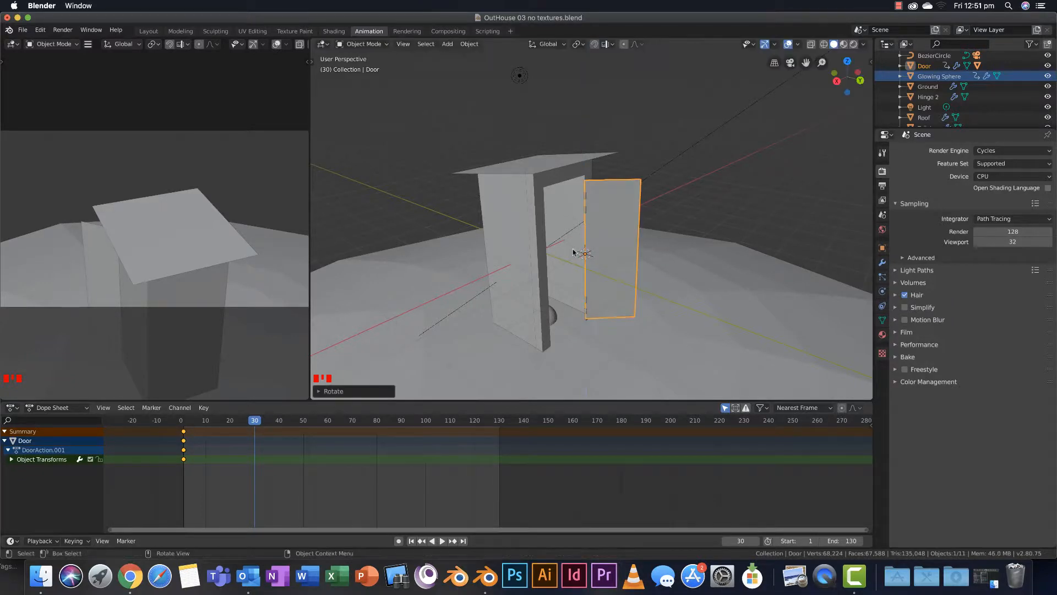
{"action": "key", "text": "i"}
{"action": "left_click", "coordinate": [604, 249]}
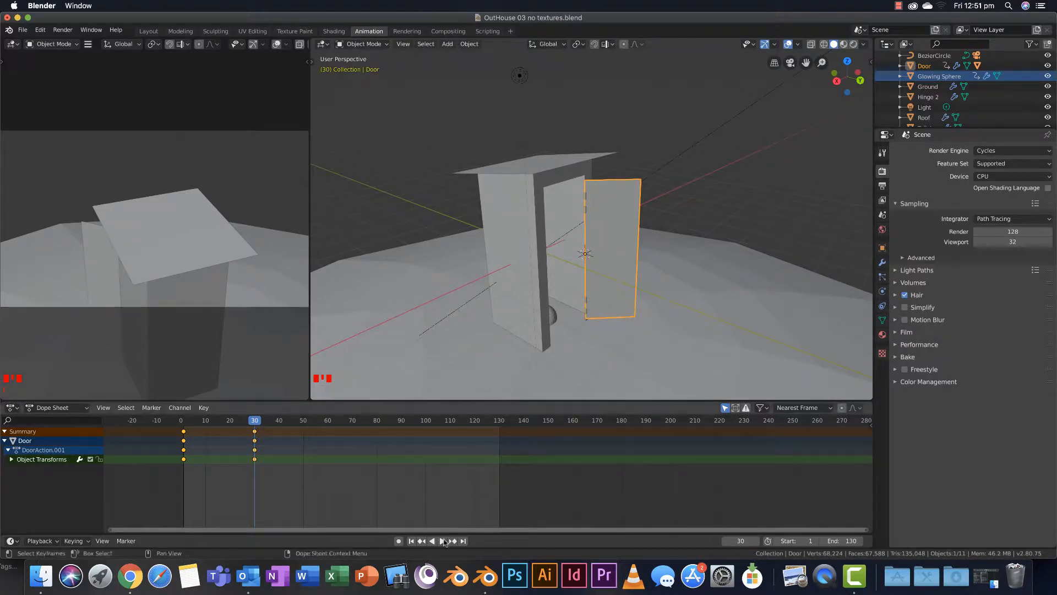
- Play the animation from the first frame to check the door's opening motion, and stop playback
{"action": "left_click", "coordinate": [410, 540]}
{"action": "left_click", "coordinate": [442, 542]}
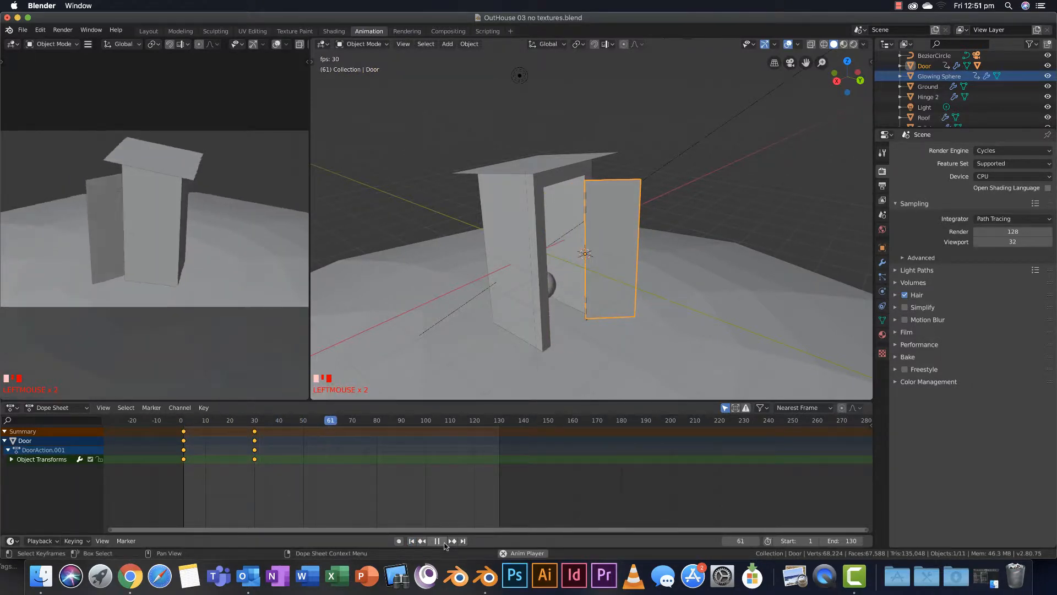
{"action": "left_click", "coordinate": [439, 541]}
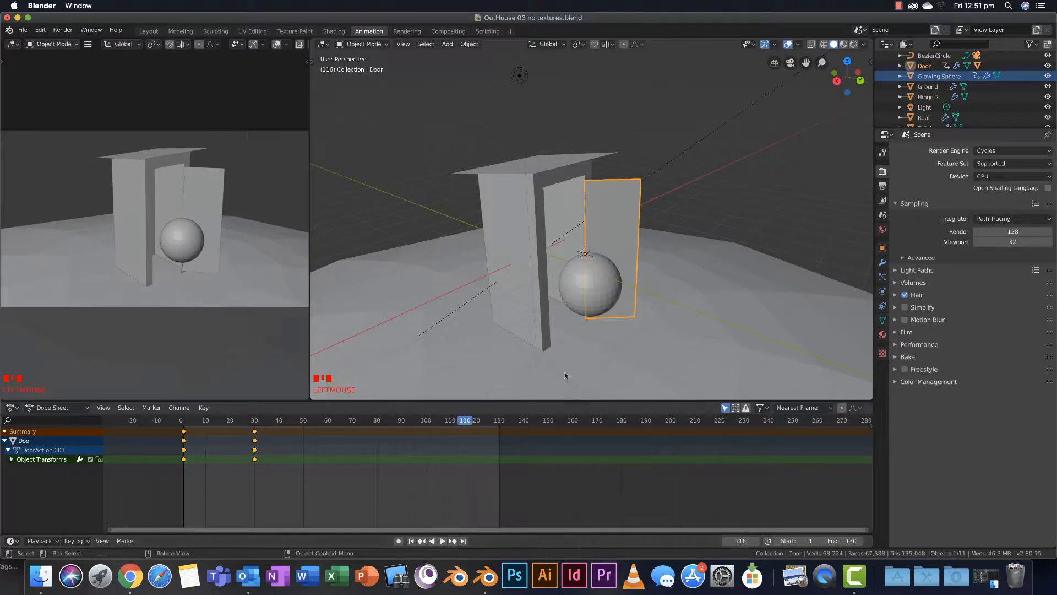
{"action": "left_click", "coordinate": [608, 287]}
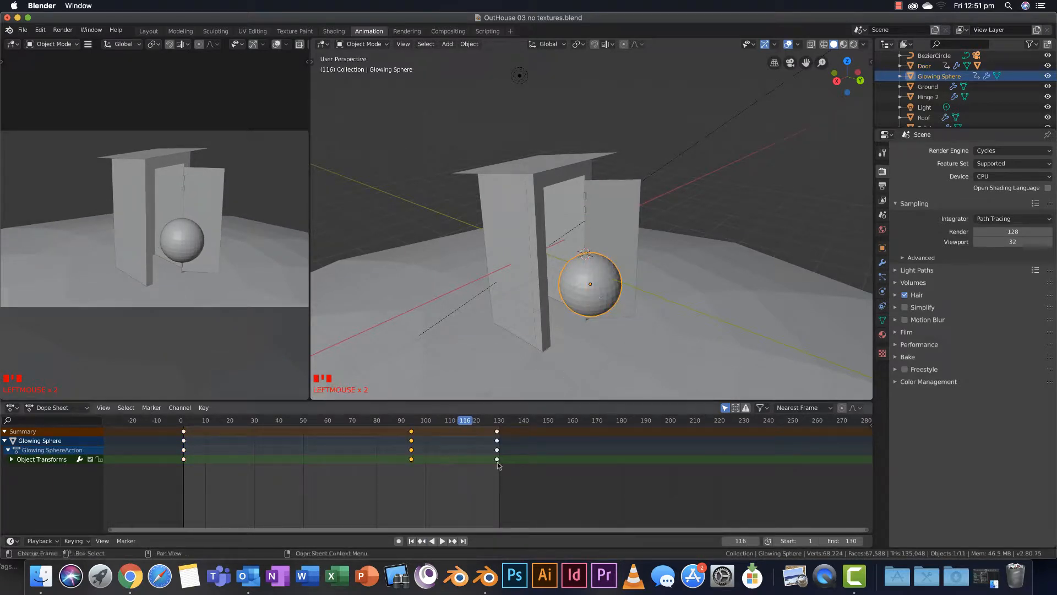
{"action": "key", "text": "x"}
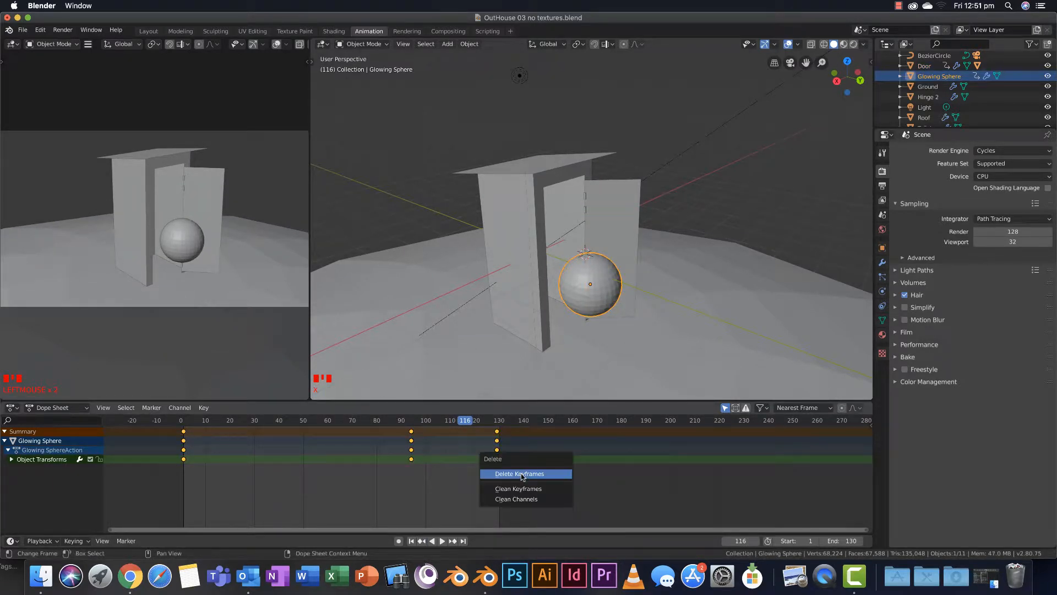
{"action": "left_click", "coordinate": [521, 475]}
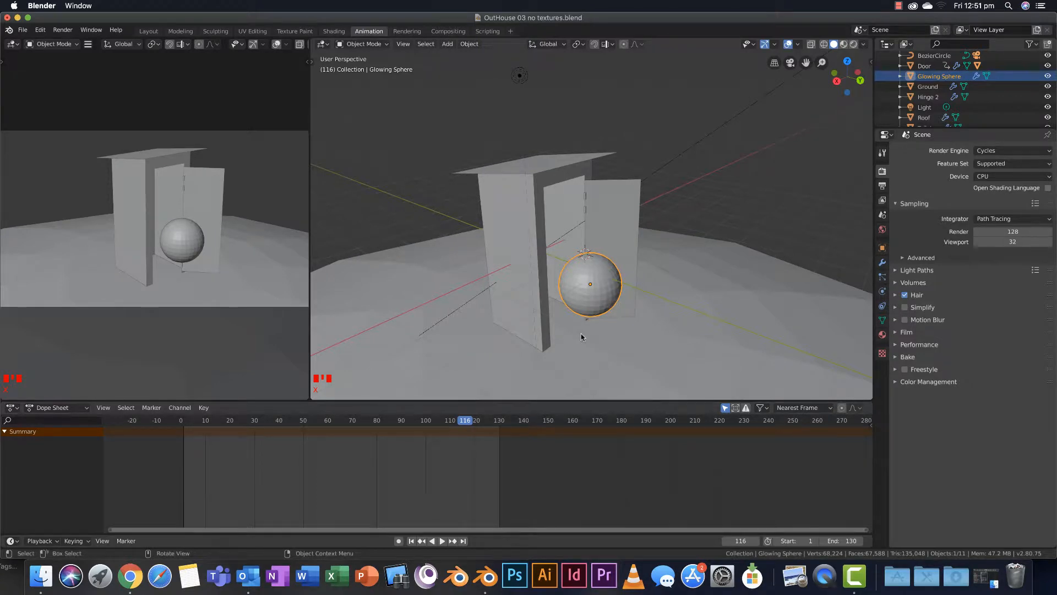
{"action": "key", "text": "super+z"}
{"action": "key", "text": "super+z"}
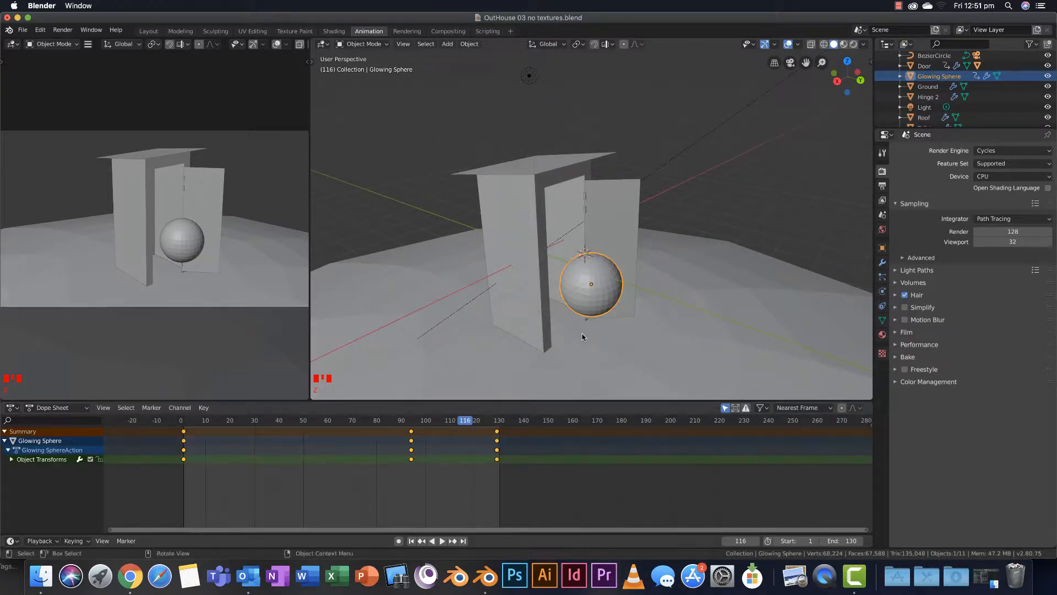
- At frame 1, delete all existing keyframes of the Glowing Sphere and insert a new LocRotScale keyframe for it
{"action": "left_click", "coordinate": [411, 540]}
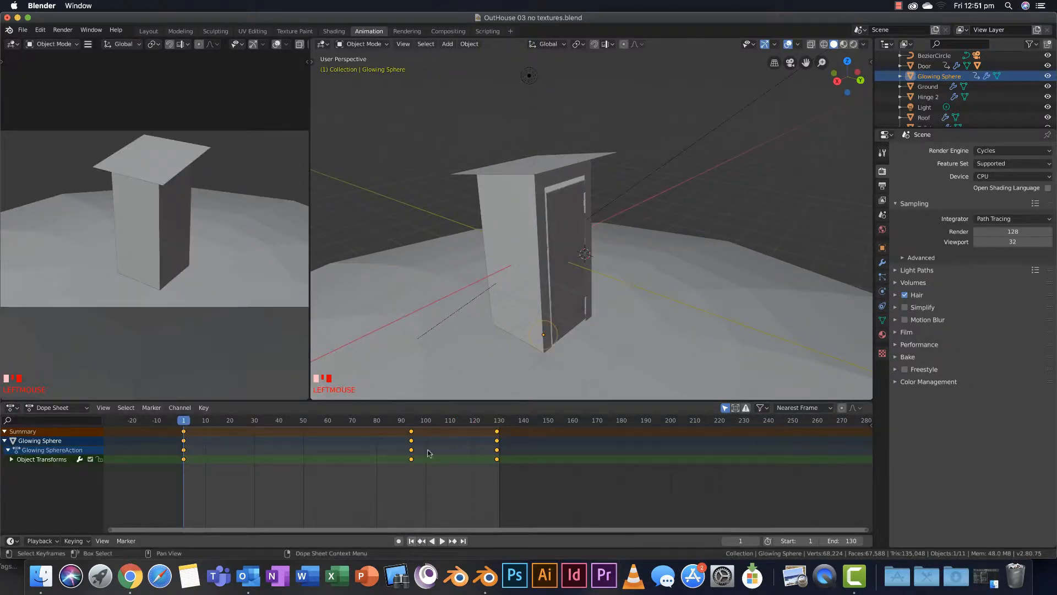
{"action": "key", "text": "a"}
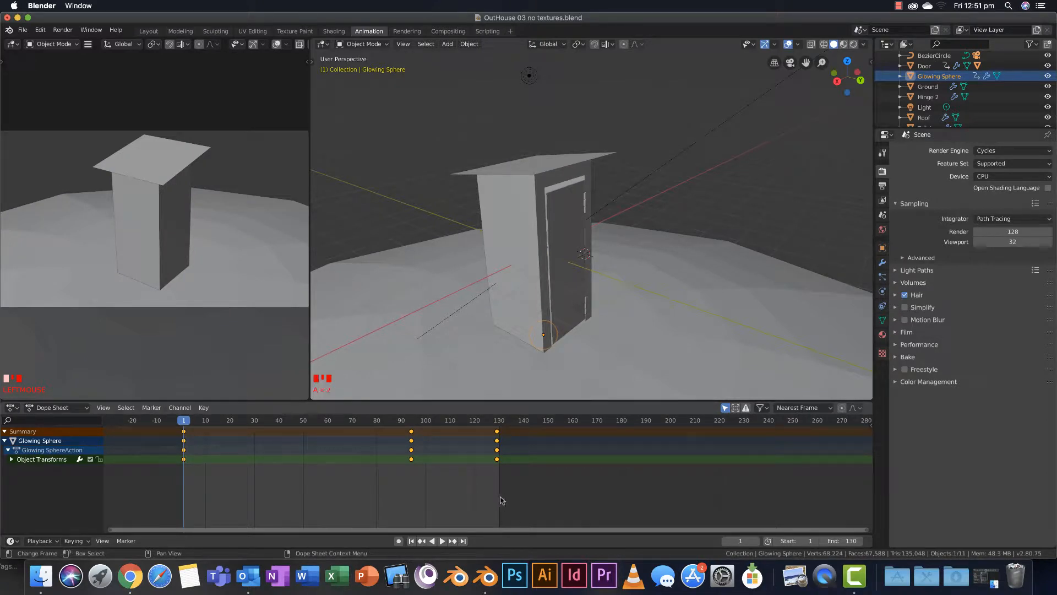
{"action": "left_click_drag", "start_coordinate": [515, 506], "coordinate": [135, 420]}
{"action": "key", "text": "x"}
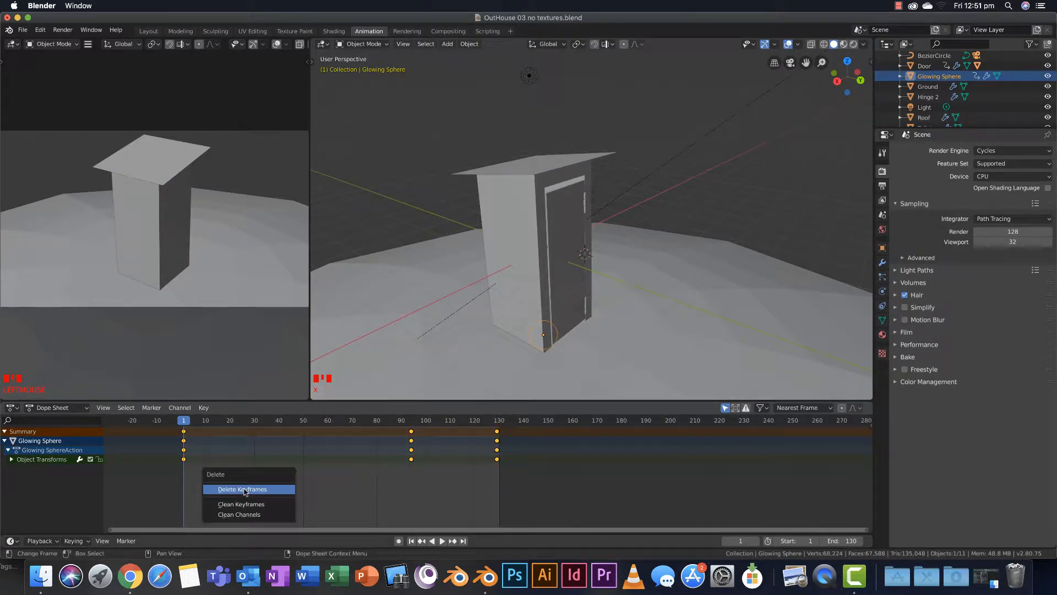
{"action": "left_click", "coordinate": [246, 490]}
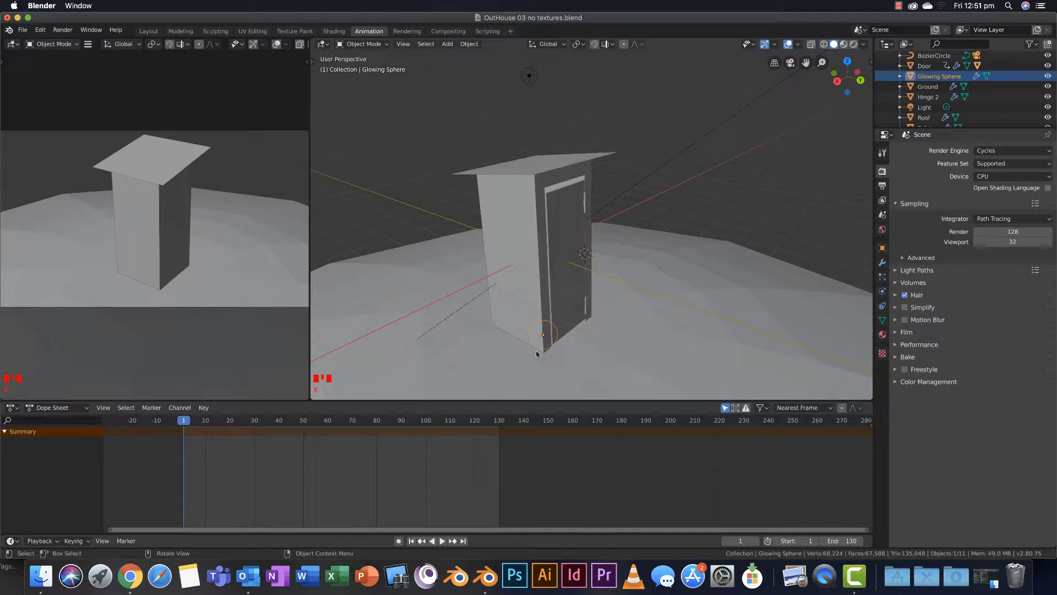
{"action": "key", "text": "i"}
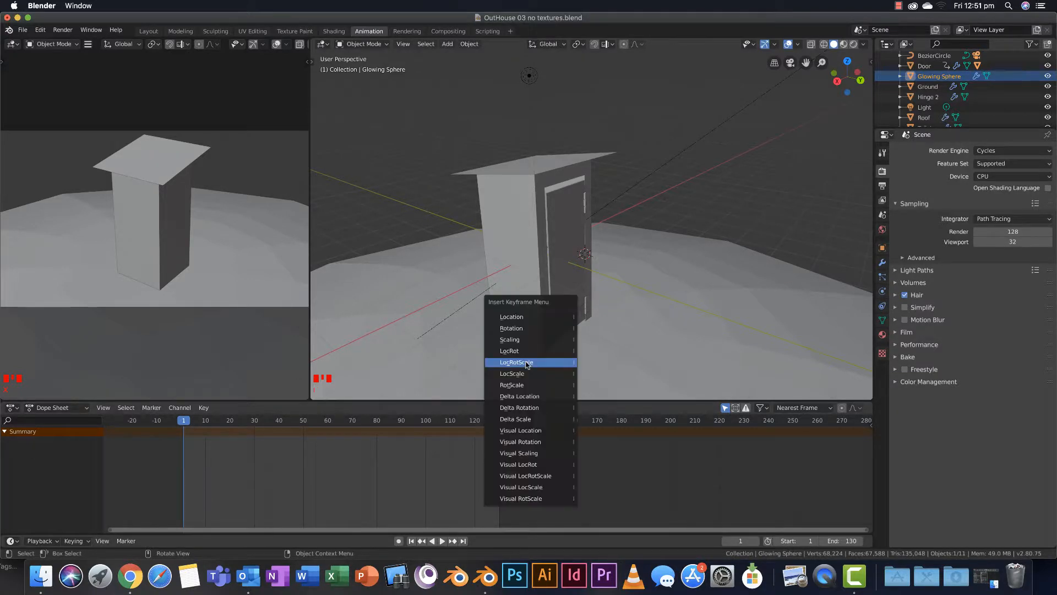
{"action": "left_click", "coordinate": [527, 363]}
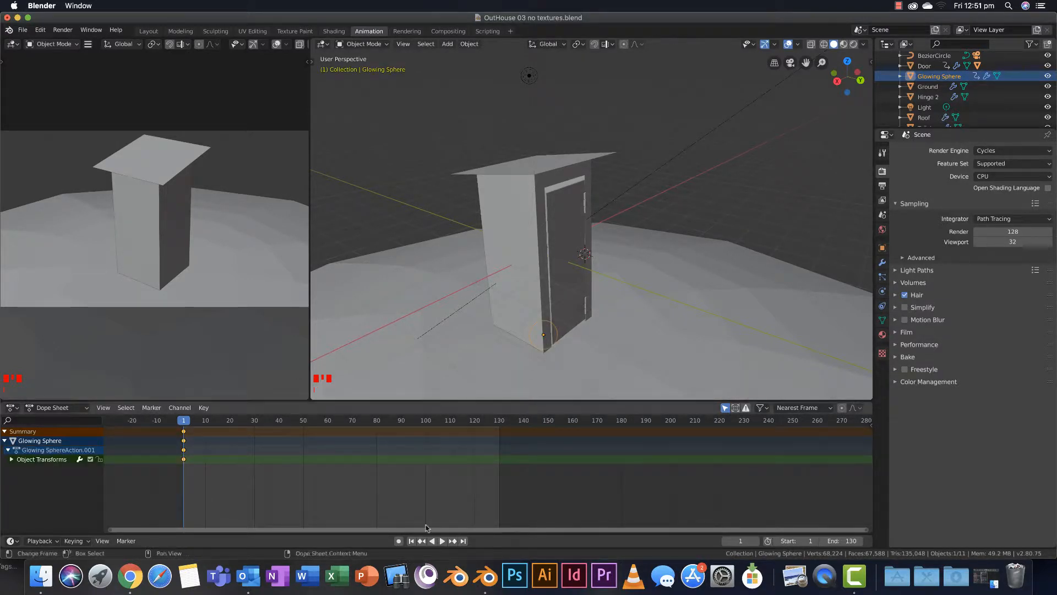
- At frame 15, raise the Glowing Sphere about 2.14 m along the Z axis inside the outhouse
{"action": "left_click", "coordinate": [441, 541]}
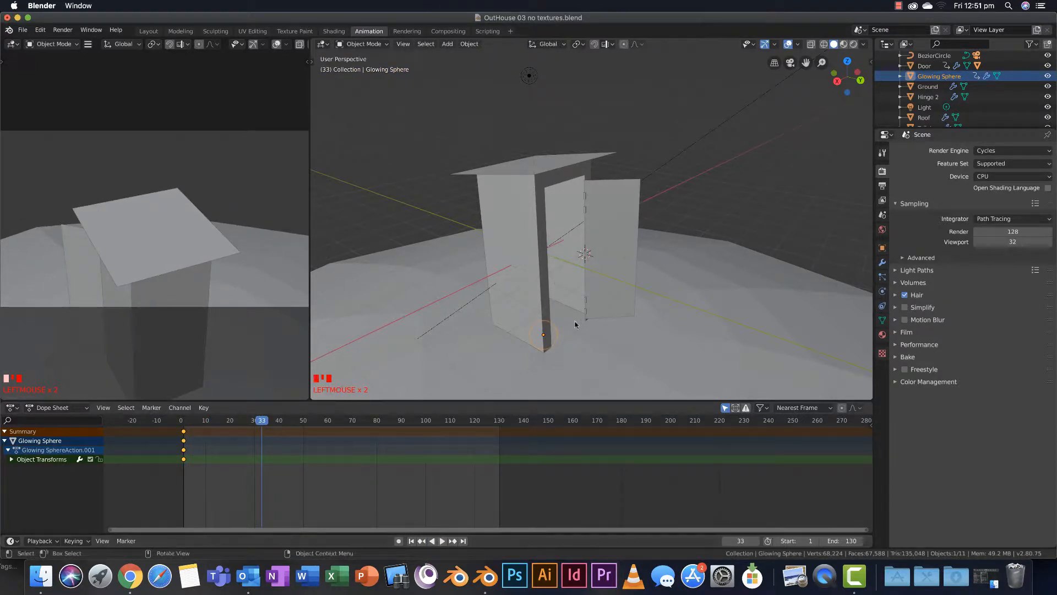
{"action": "left_click_drag", "start_coordinate": [263, 422], "coordinate": [218, 422]}
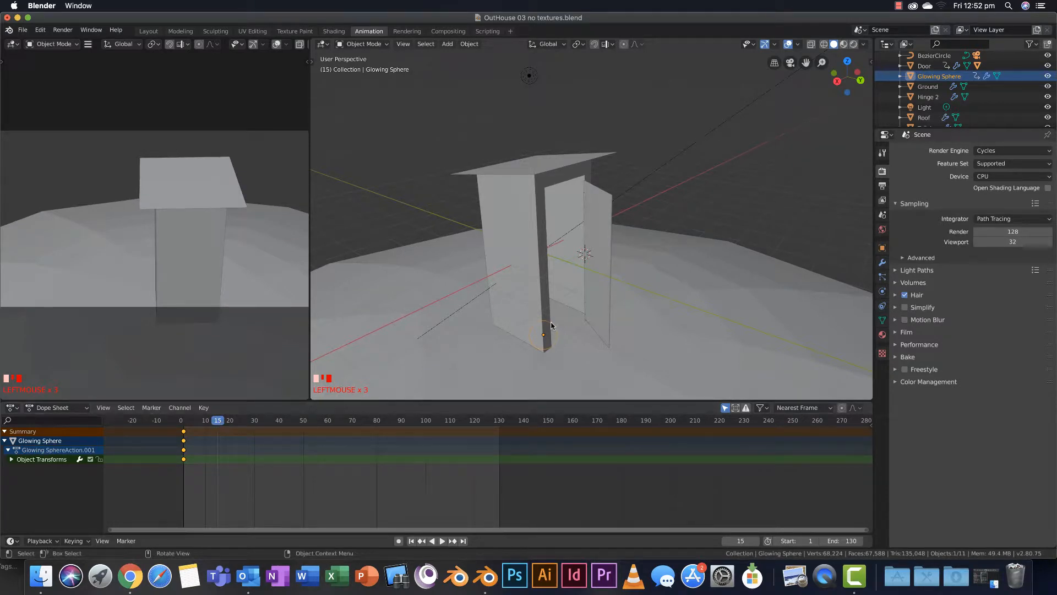
{"action": "key", "text": "g"}
{"action": "key", "text": "z"}
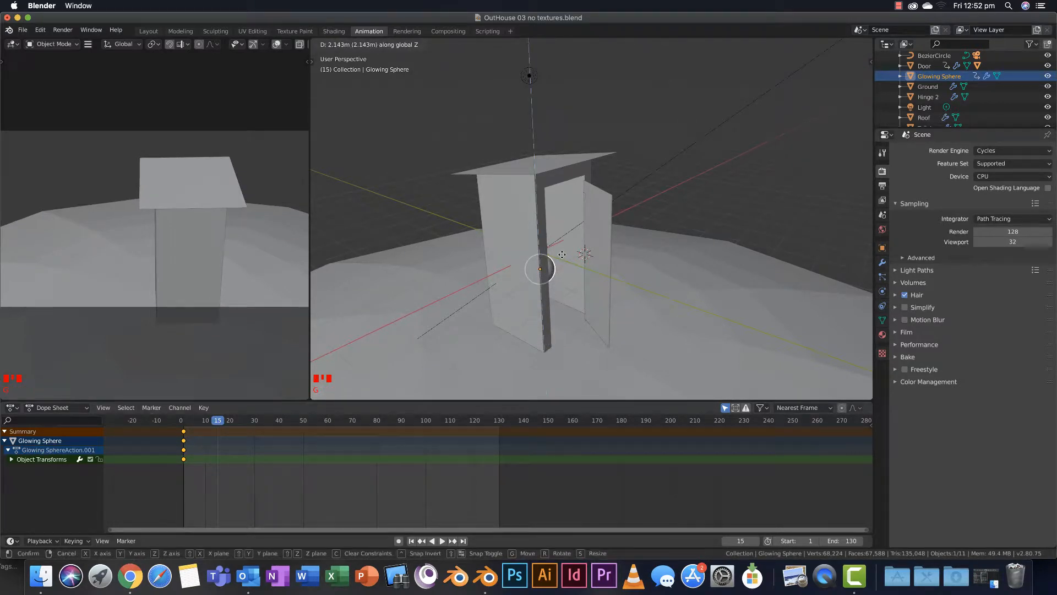
{"action": "left_click", "coordinate": [562, 255]}
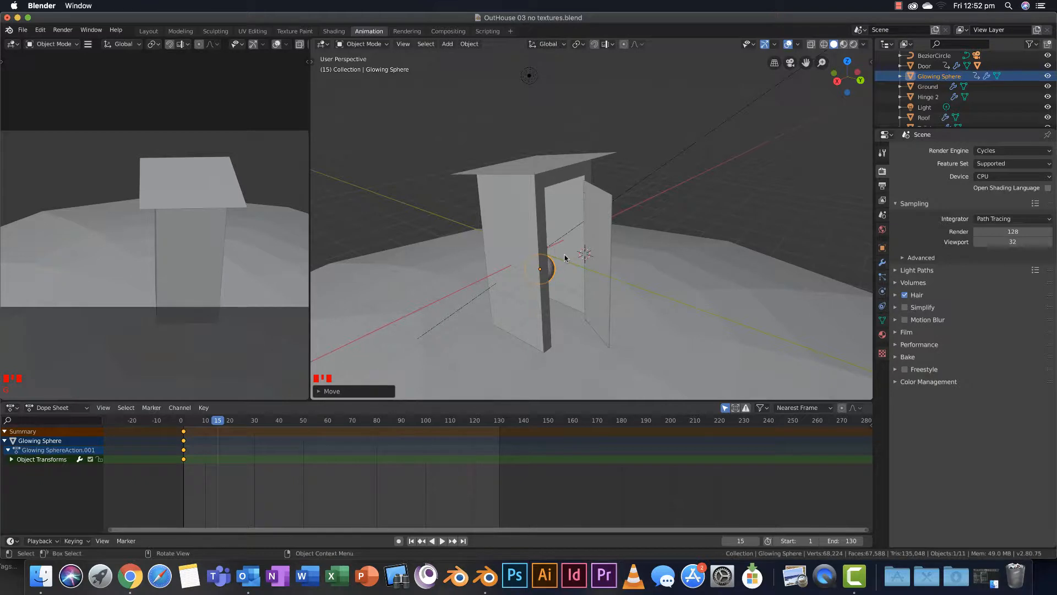
- Scale the Glowing Sphere up slightly and insert a keyframe for it at frame 15
{"action": "key", "text": "s"}
{"action": "left_click", "coordinate": [573, 255]}
{"action": "key", "text": "i"}
{"action": "left_click", "coordinate": [572, 255]}
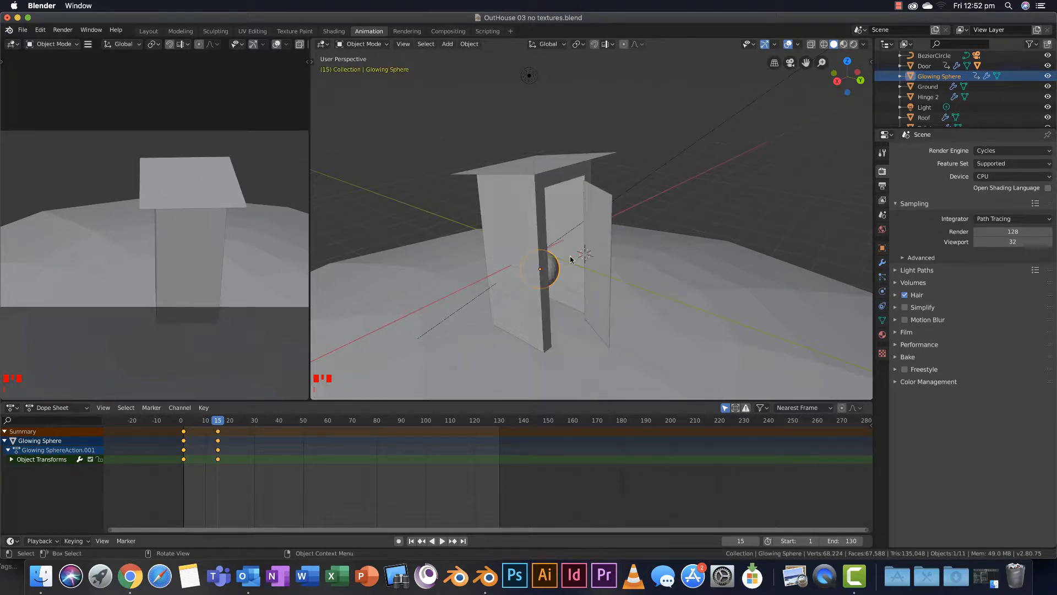
- At frame 43, move the Glowing Sphere about 2.05 m along the Y axis, out through the doorway
{"action": "left_click_drag", "start_coordinate": [218, 423], "coordinate": [286, 425]}
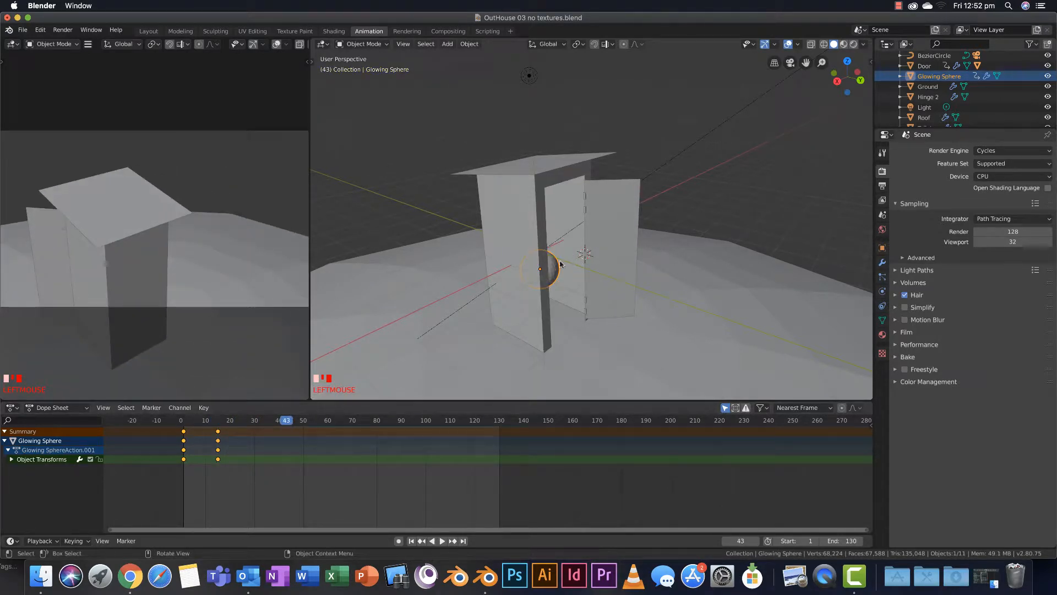
{"action": "key", "text": "g"}
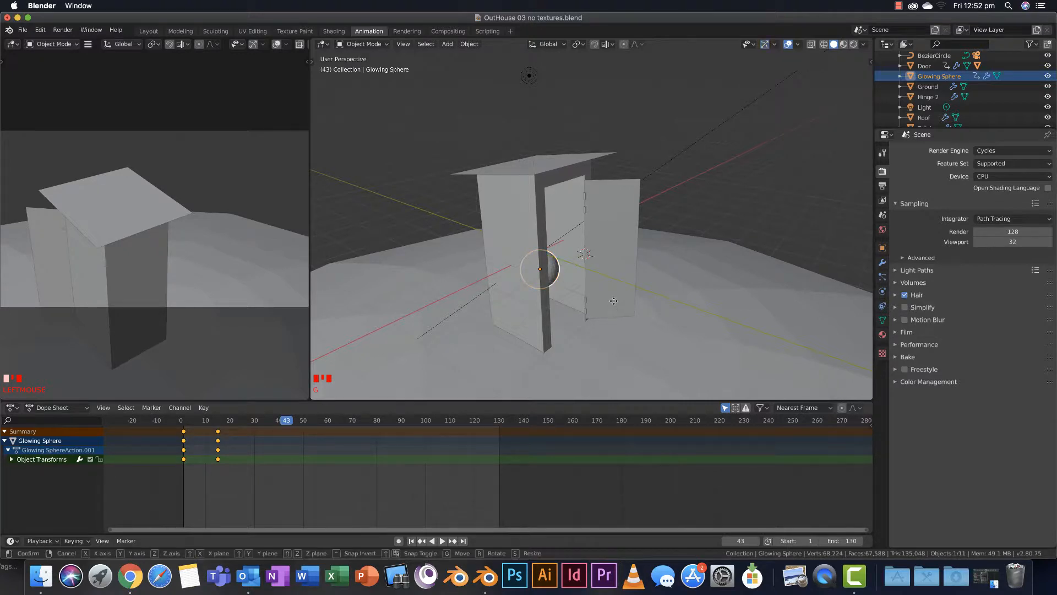
{"action": "key", "text": "y"}
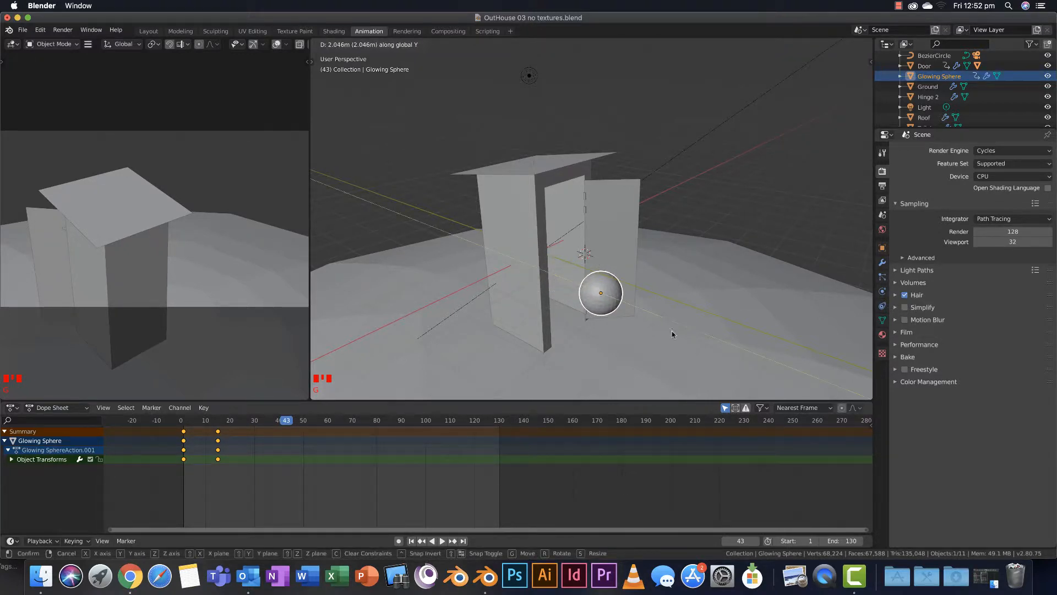
{"action": "left_click", "coordinate": [671, 334]}
- Scale the Glowing Sphere up by about 1.19 and insert a LocRotScale keyframe at frame 43
{"action": "key", "text": "s"}
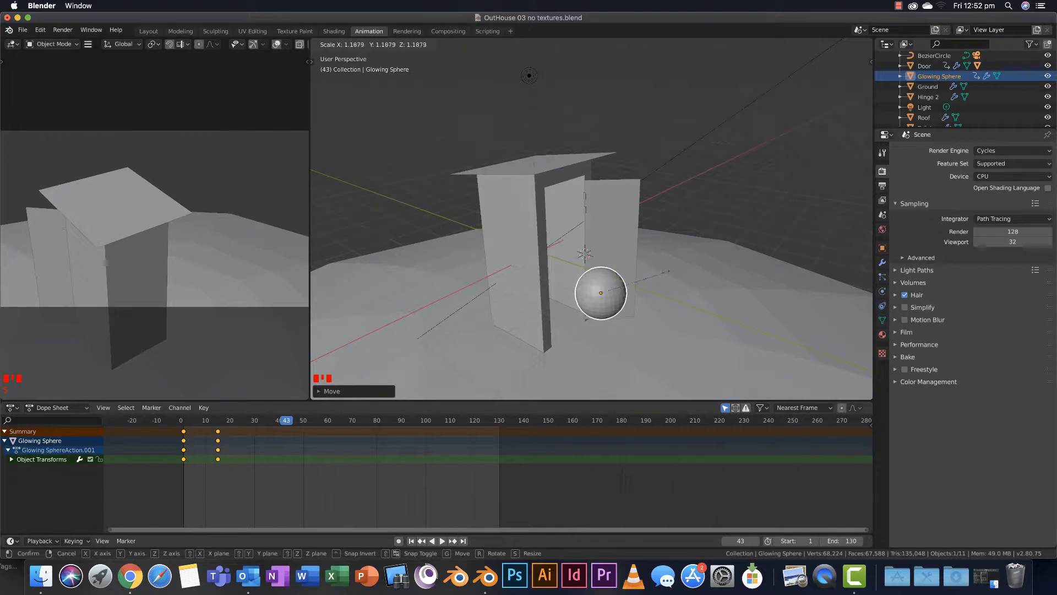
{"action": "left_click", "coordinate": [668, 272]}
{"action": "key", "text": "i"}
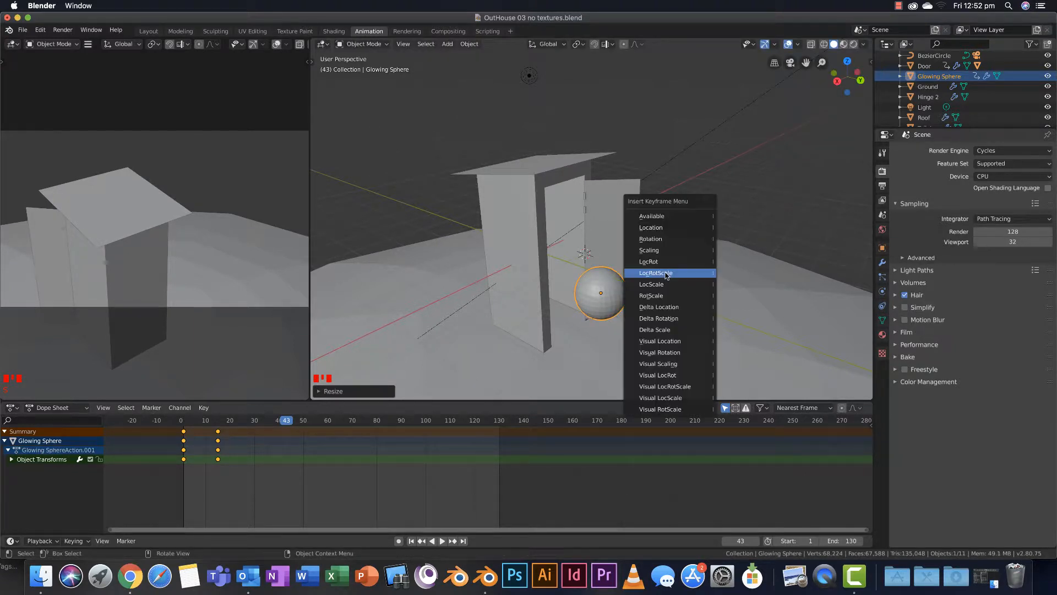
{"action": "left_click", "coordinate": [666, 274]}
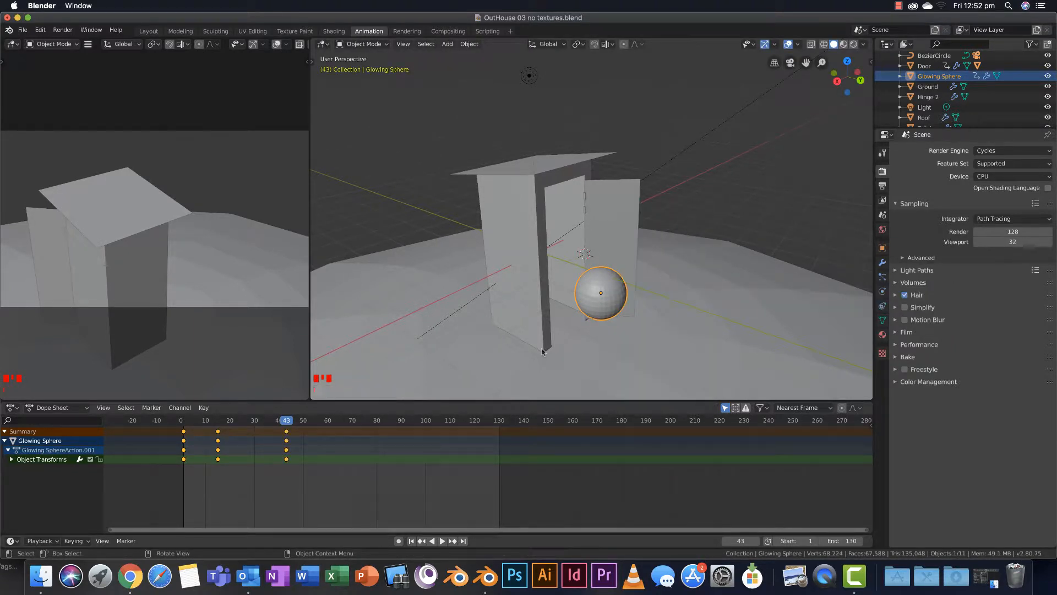
- Play the animation from the first frame to check the sphere's motion out of the outhouse, and stop playback
{"action": "left_click", "coordinate": [413, 541]}
{"action": "left_click", "coordinate": [441, 541]}
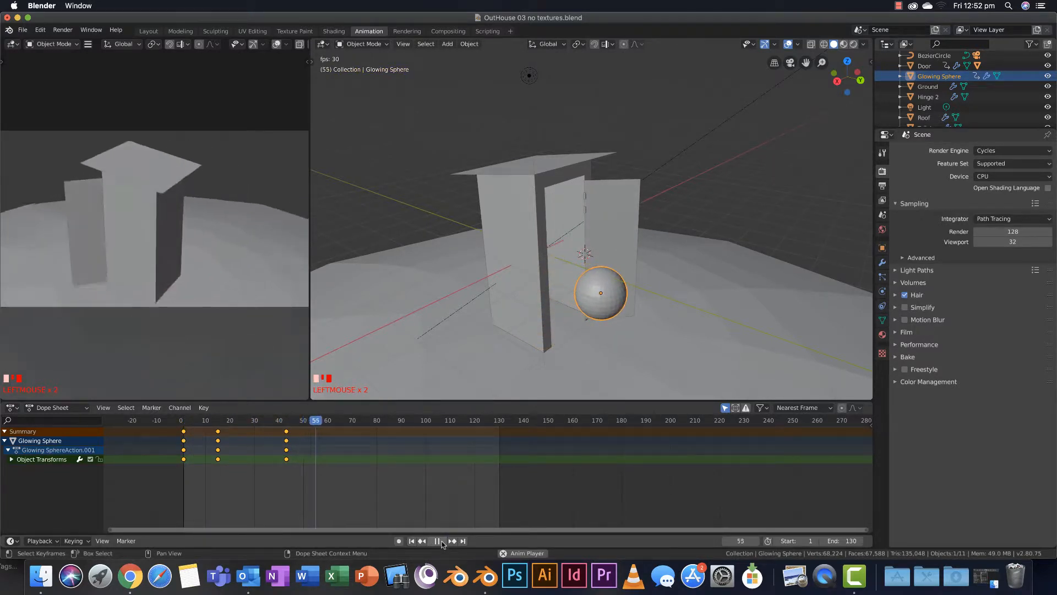
{"action": "left_click", "coordinate": [440, 541]}
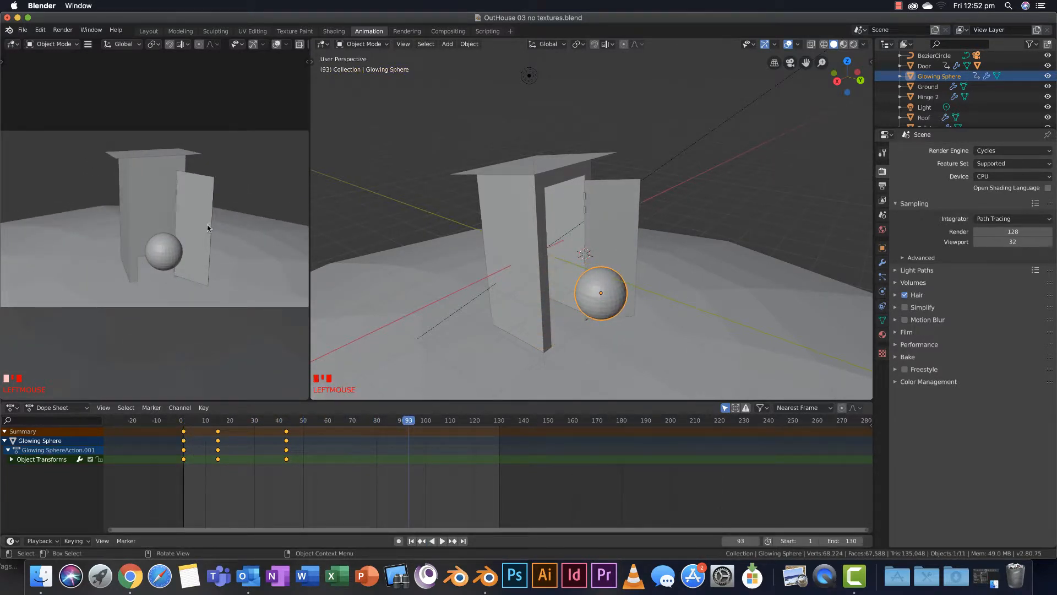
- Restore the camera view in the smaller viewport and view the whole hill with the circular camera path in the main viewport
{"action": "scroll", "coordinate": [207, 225], "scroll_direction": "down", "scroll_amount": 5}
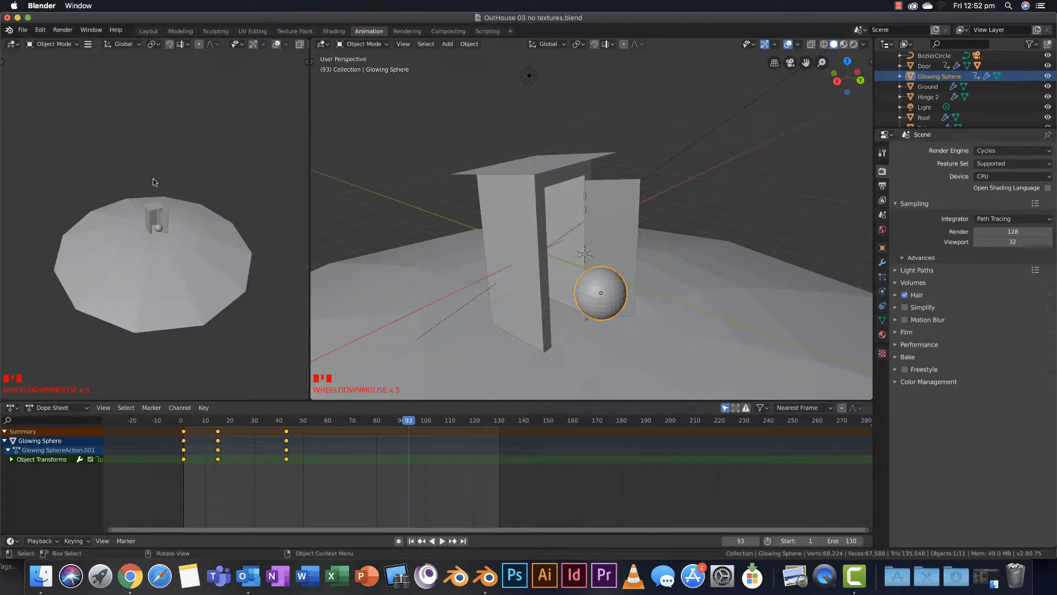
{"action": "middle_click_drag", "start_coordinate": [157, 211], "coordinate": [158, 207]}
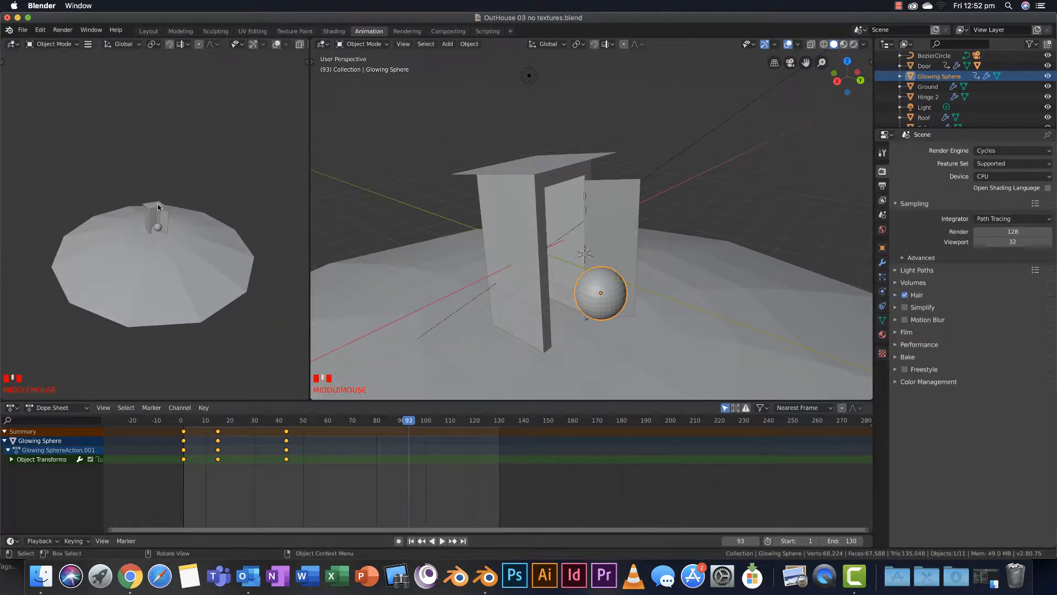
{"action": "key", "text": "KP_0"}
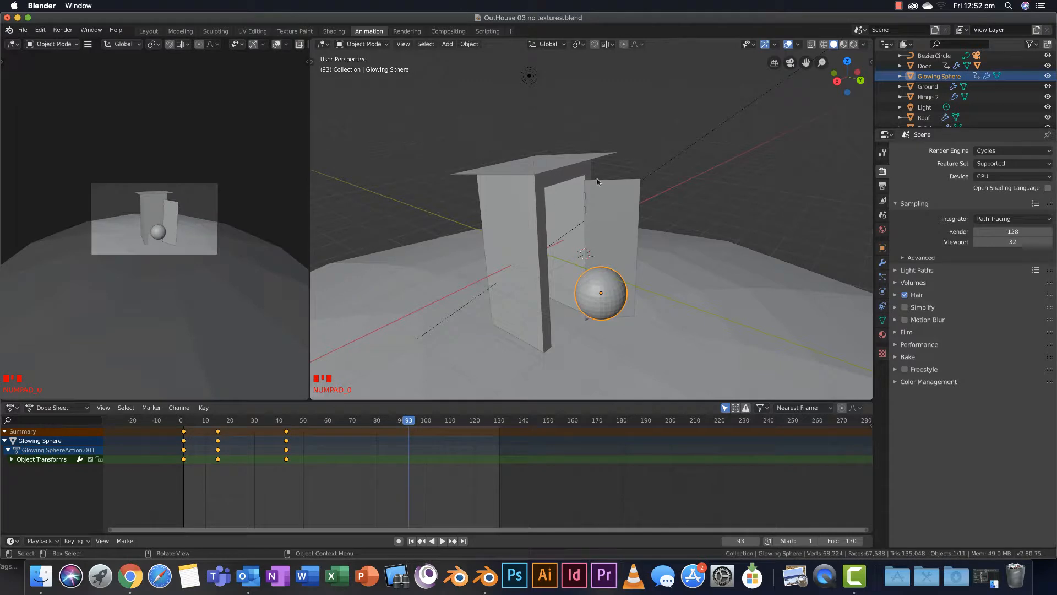
{"action": "scroll", "coordinate": [598, 182], "scroll_direction": "down", "scroll_amount": 6}
{"action": "middle_click_drag", "start_coordinate": [597, 181], "coordinate": [616, 312]}
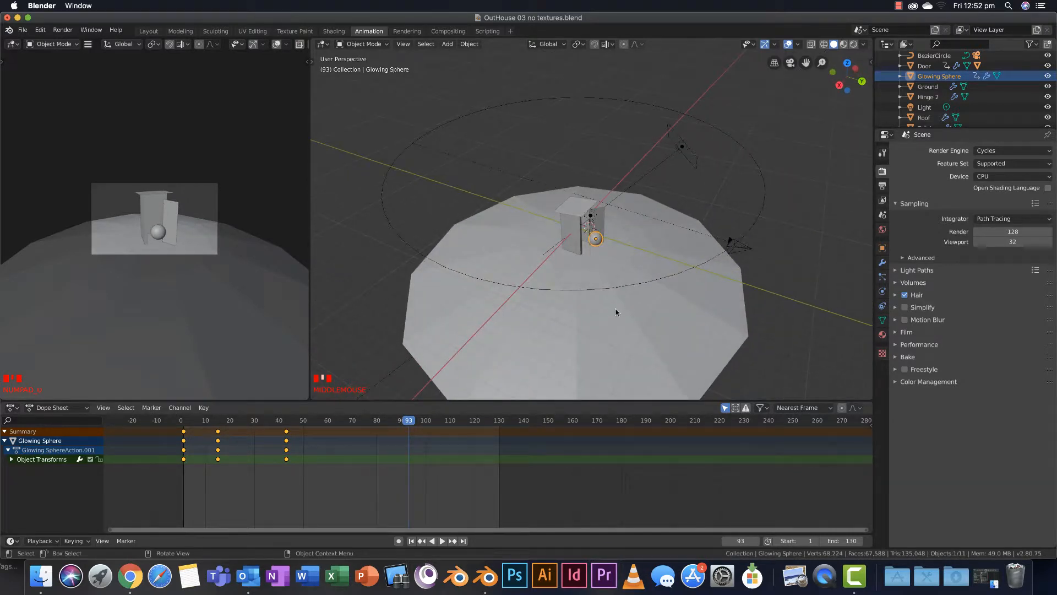
- Delete the Bezier circle that serves as the camera path around the hill, and select the camera
{"action": "left_click", "coordinate": [617, 291]}
{"action": "left_click", "coordinate": [742, 240]}
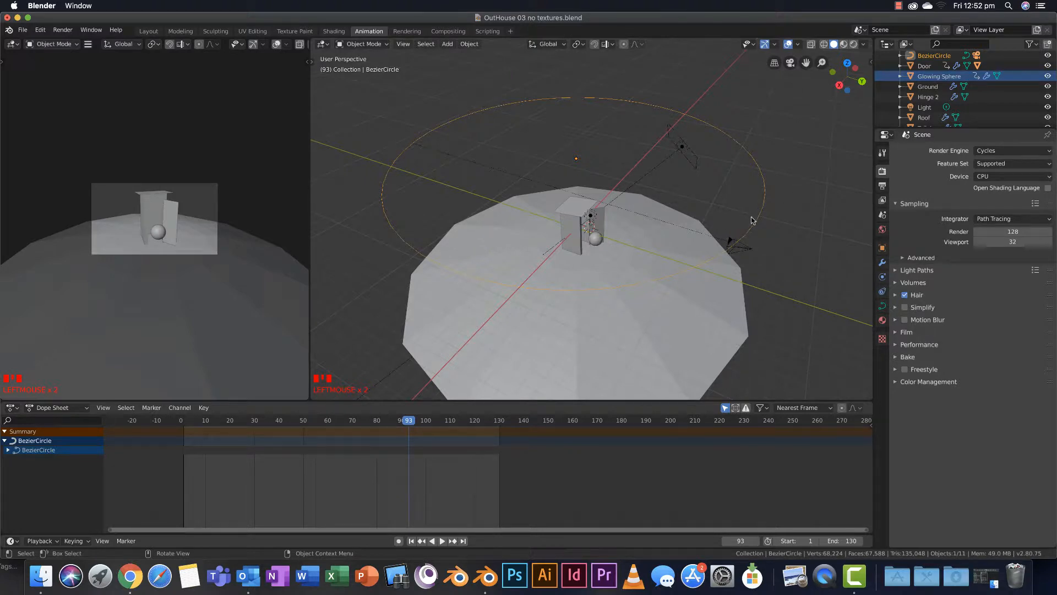
{"action": "left_click", "coordinate": [745, 244]}
{"action": "key", "text": "x"}
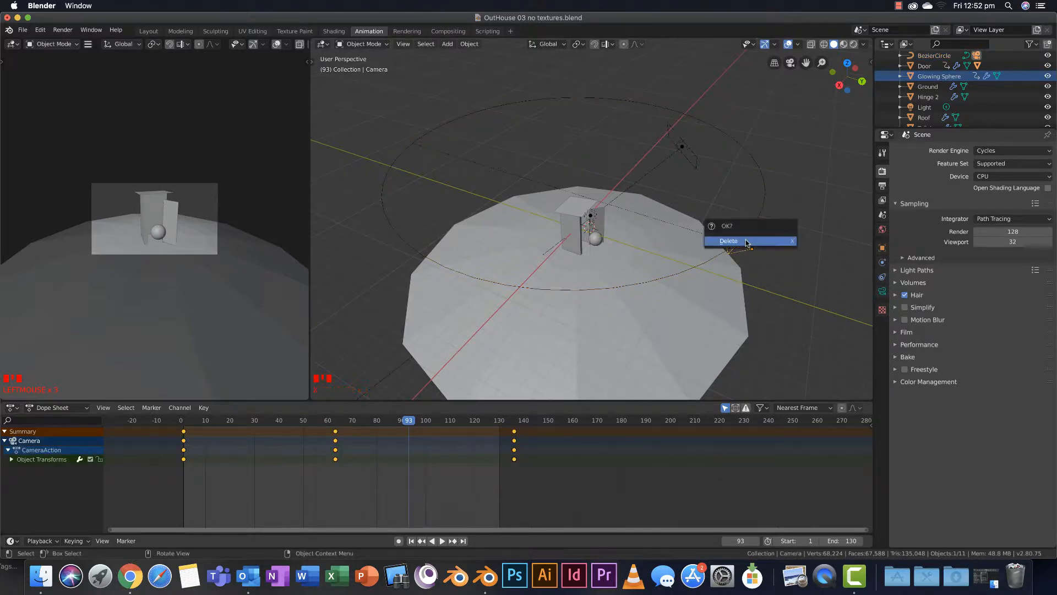
{"action": "left_click", "coordinate": [751, 232]}
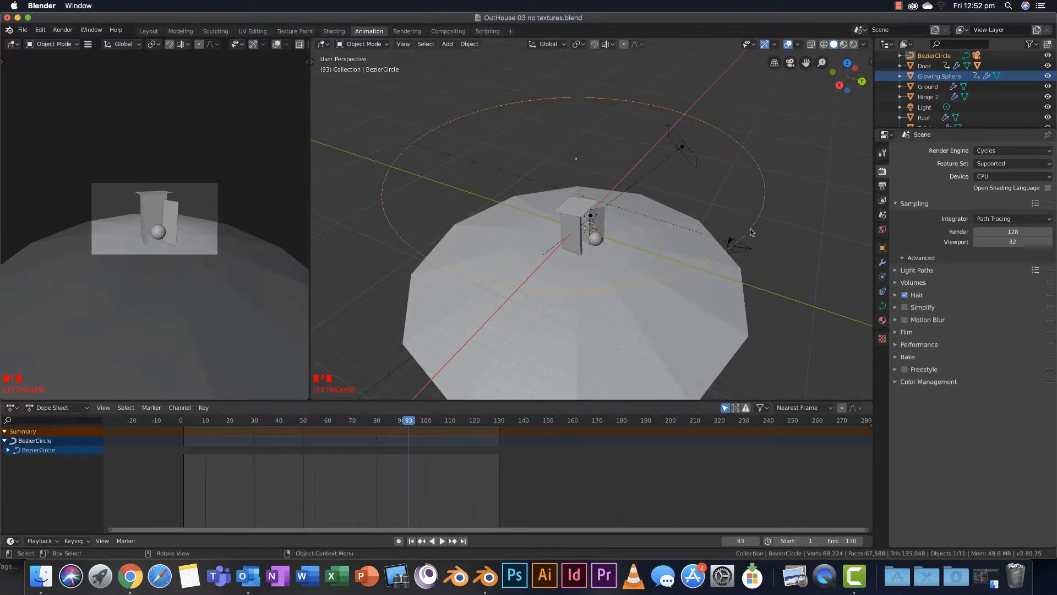
{"action": "key", "text": "x"}
{"action": "left_click", "coordinate": [752, 231]}
{"action": "left_click", "coordinate": [693, 269]}
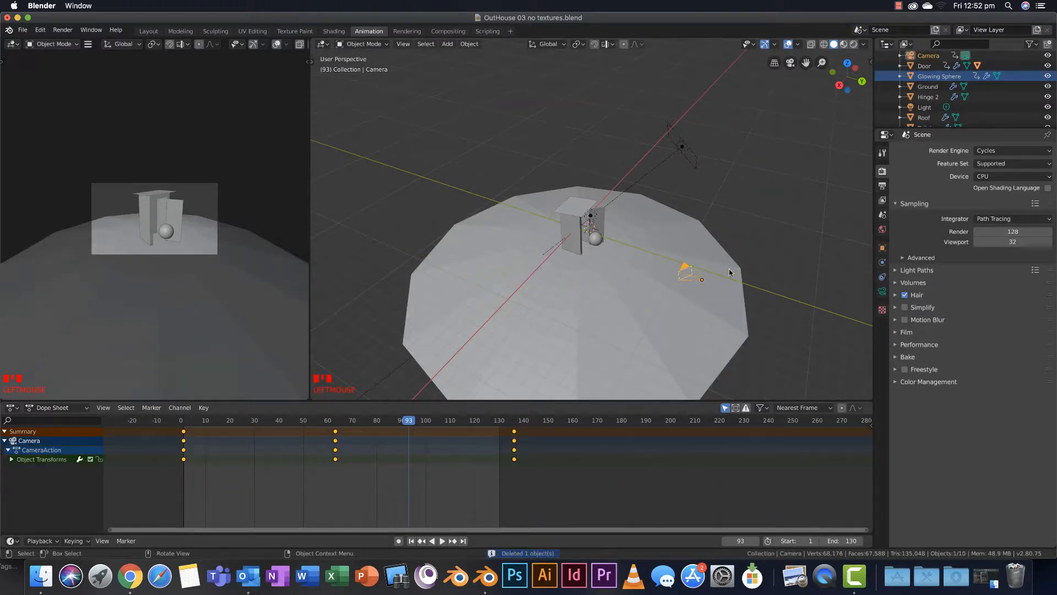
- Add a Bezier circle curve and scale it up in top view until it nearly spans the hill
{"action": "middle_click_drag", "start_coordinate": [621, 233], "coordinate": [600, 238]}
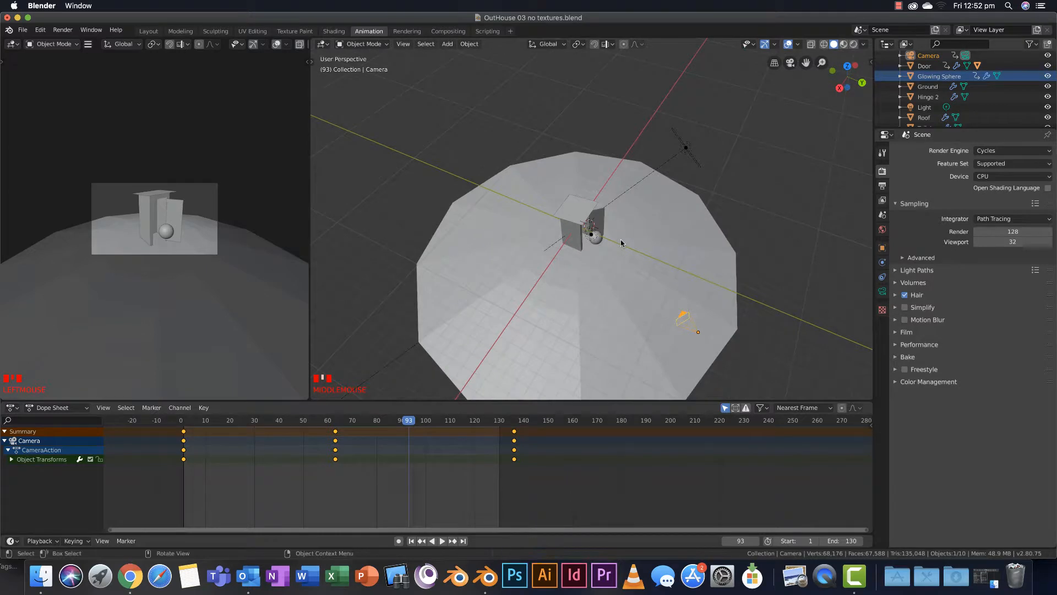
{"action": "key", "text": "shift+a"}
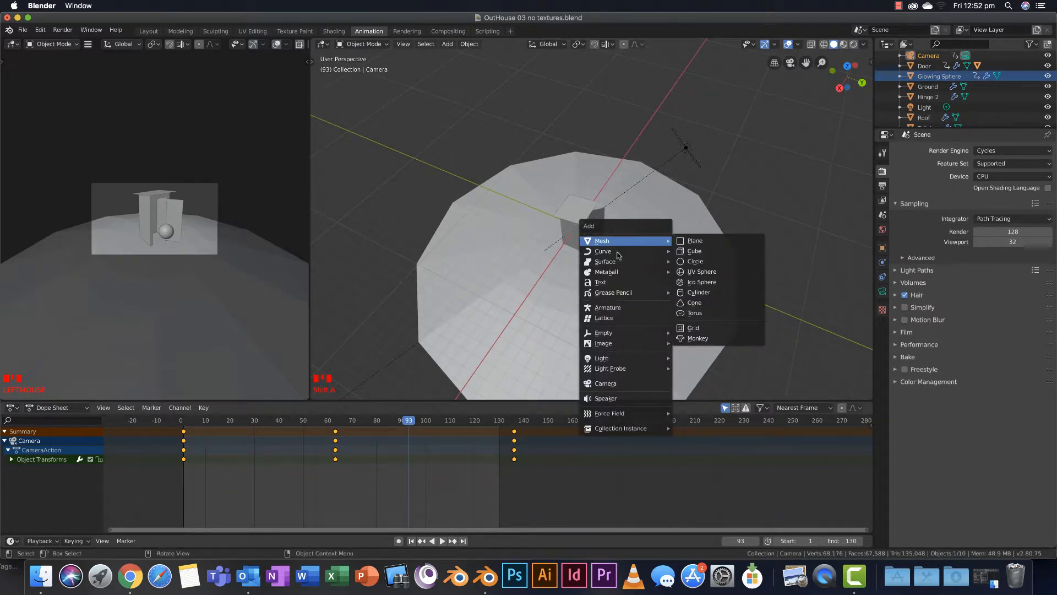
{"action": "mouse_move", "coordinate": [619, 255]}
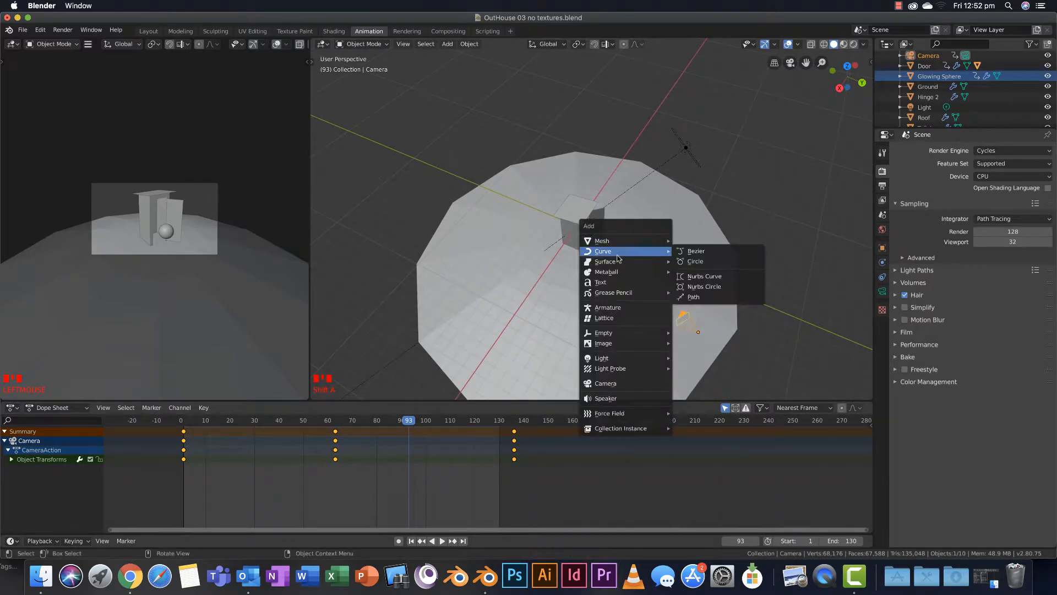
{"action": "left_click", "coordinate": [720, 265]}
{"action": "middle_click_drag", "start_coordinate": [663, 231], "coordinate": [661, 249]}
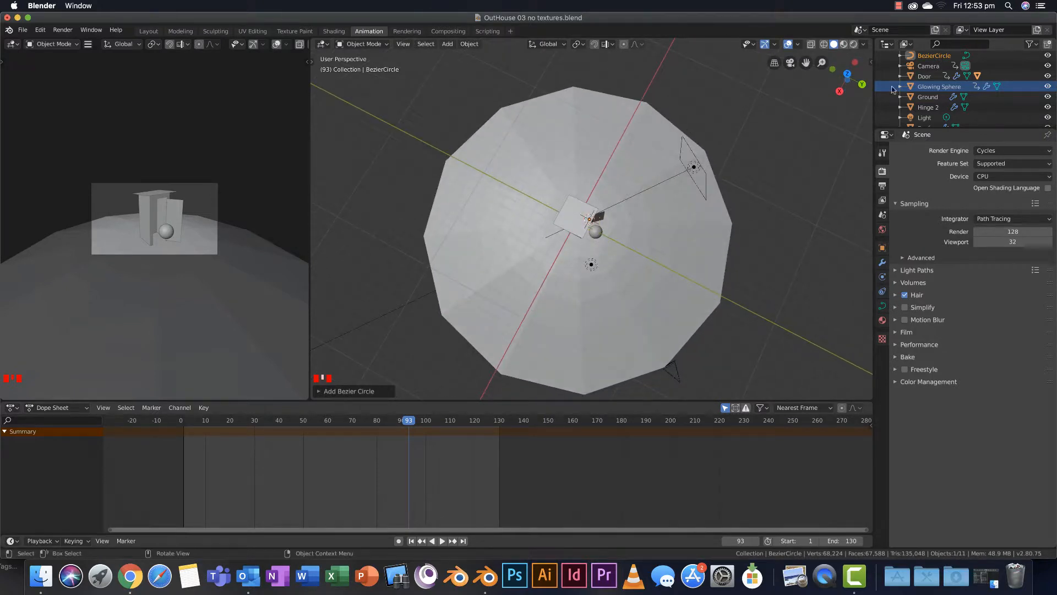
{"action": "left_click", "coordinate": [847, 74]}
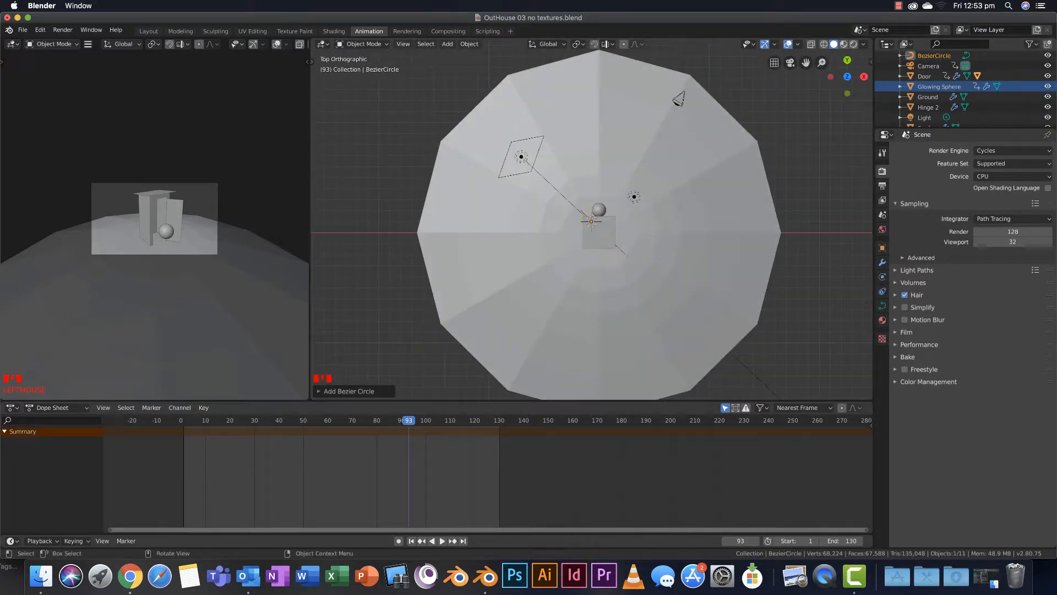
{"action": "key", "text": "s"}
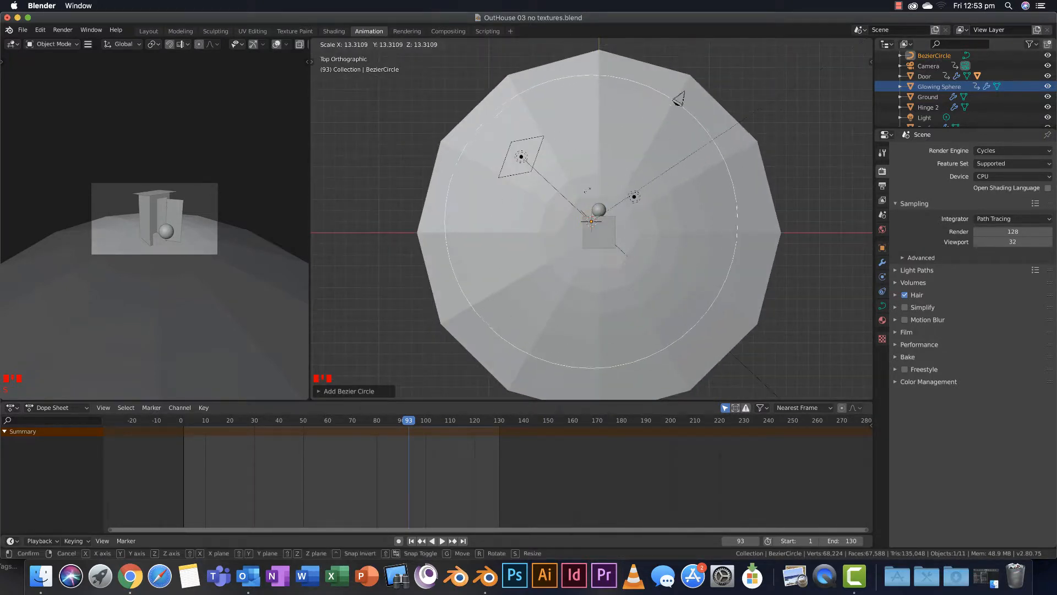
{"action": "left_click", "coordinate": [677, 118]}
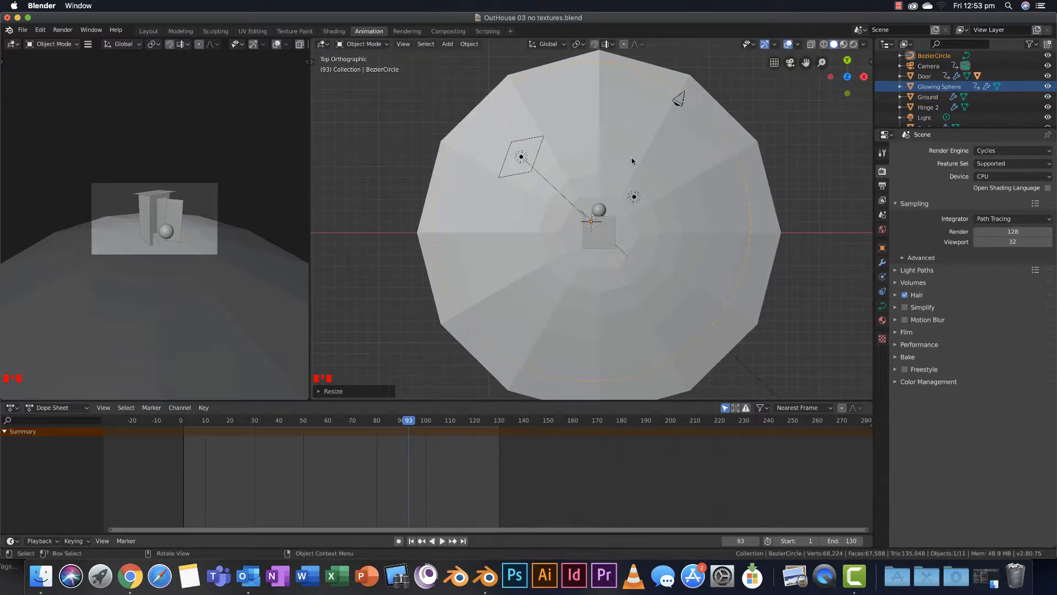
- In the right side view, raise the Bezier circle about 6.1 m along the Z axis to the camera's height
{"action": "middle_click_drag", "start_coordinate": [697, 261], "coordinate": [733, 165]}
{"action": "left_click", "coordinate": [853, 77]}
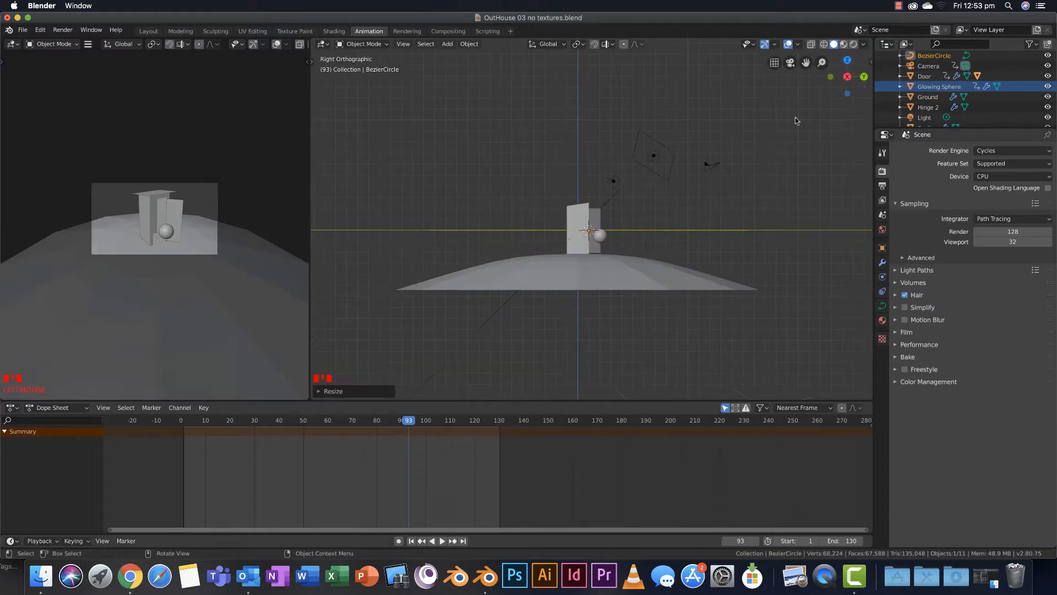
{"action": "key", "text": "g"}
{"action": "key", "text": "z"}
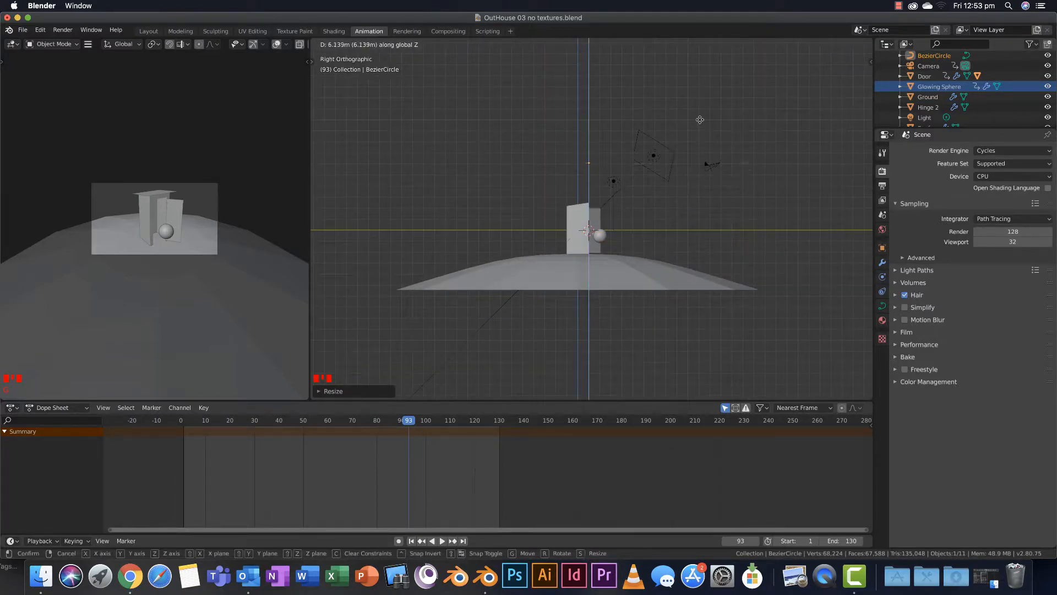
{"action": "left_click", "coordinate": [749, 180]}
{"action": "scroll", "coordinate": [749, 179], "scroll_direction": "down", "scroll_amount": 4}
{"action": "scroll", "coordinate": [747, 177], "scroll_direction": "up", "scroll_amount": 5}
{"action": "middle_click_drag", "start_coordinate": [748, 177], "coordinate": [564, 298], "text": "shift"}
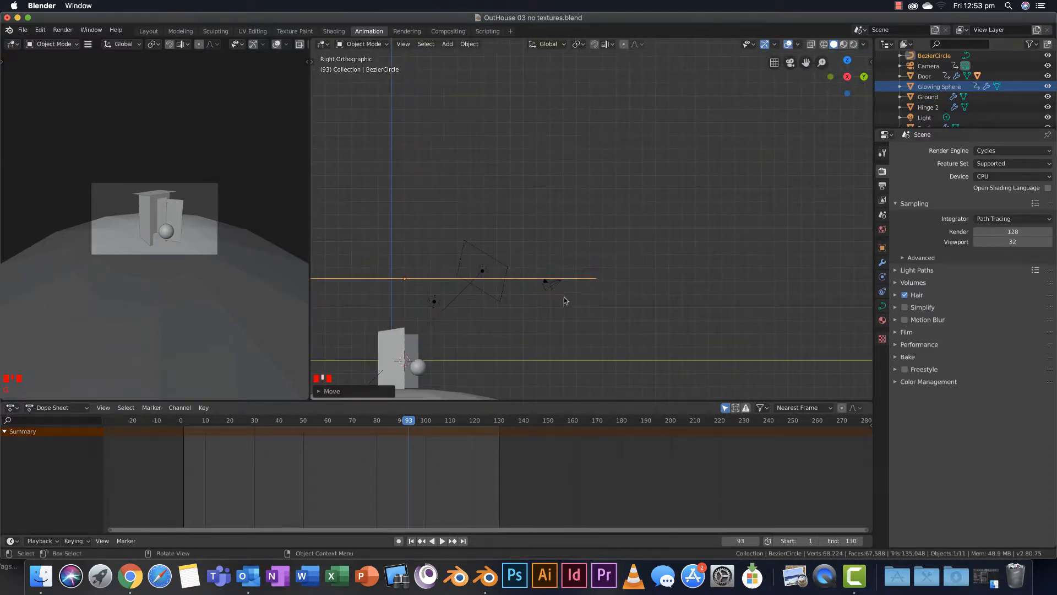
- Parent the camera to the Bezier circle with the Follow Path option
{"action": "left_click", "coordinate": [548, 285]}
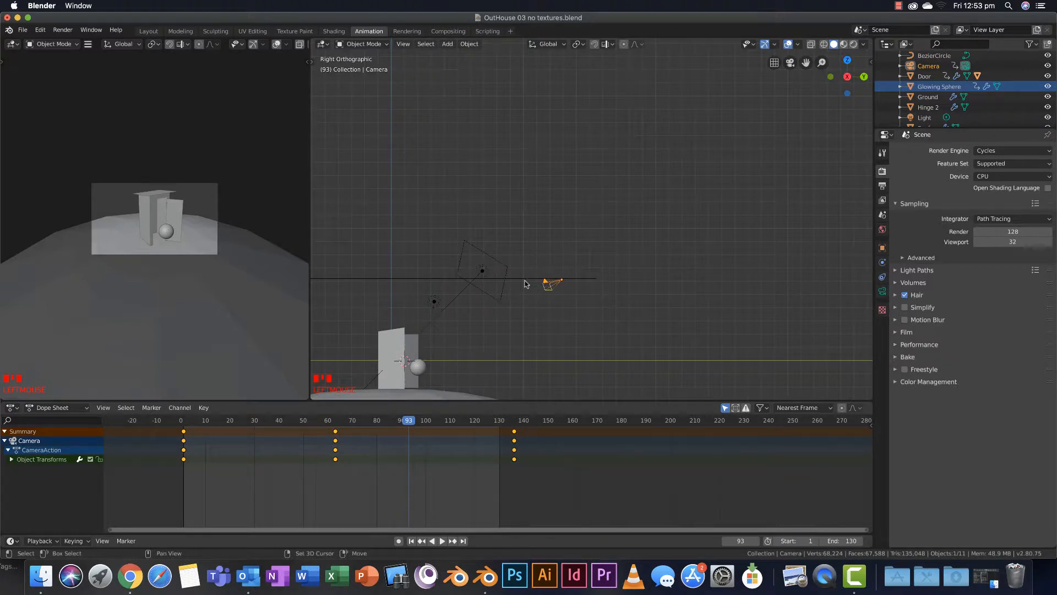
{"action": "left_click", "coordinate": [526, 279], "text": "shift"}
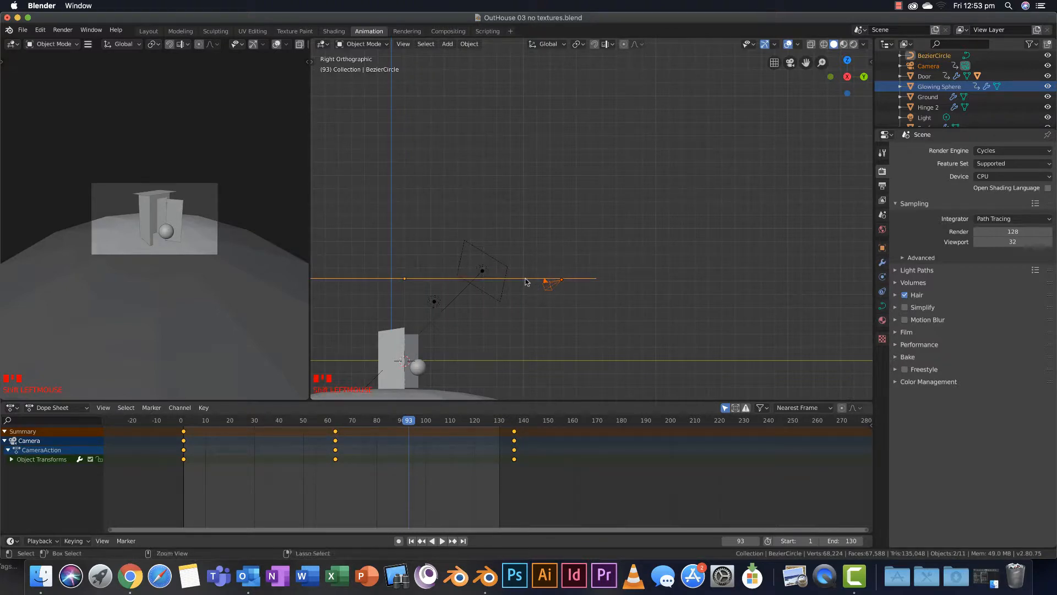
{"action": "key", "text": "ctrl+p"}
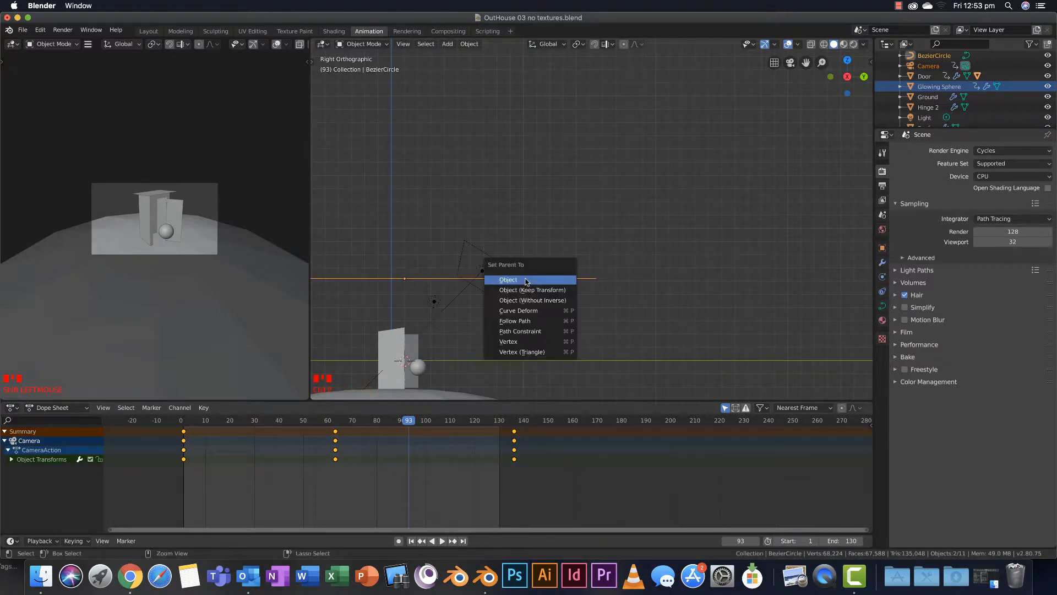
{"action": "left_click", "coordinate": [531, 330]}
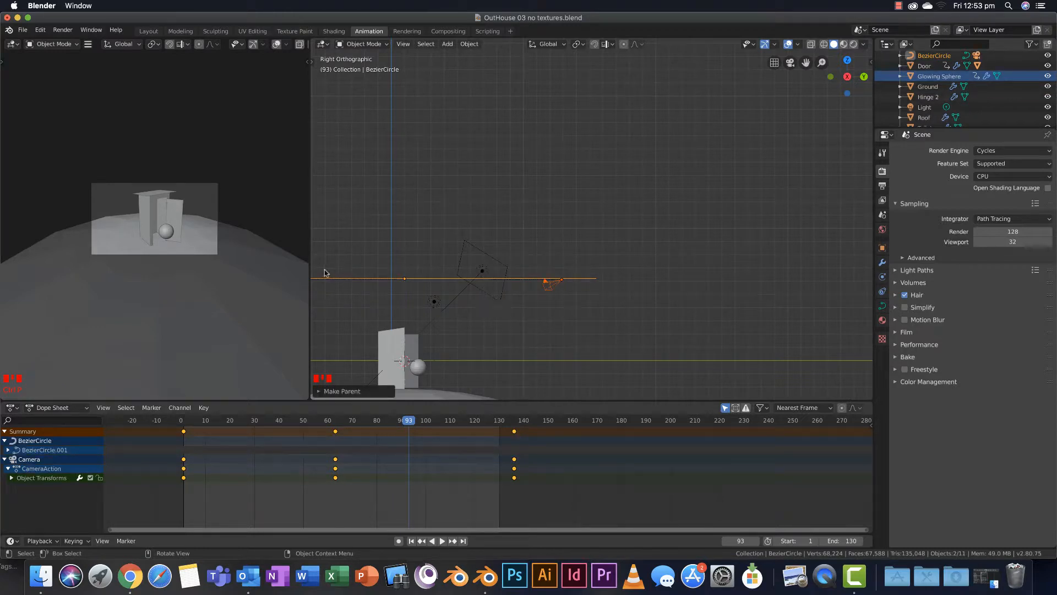
- Play the animation from the first frame and check in perspective how the camera travels around the circle
{"action": "left_click", "coordinate": [412, 541]}
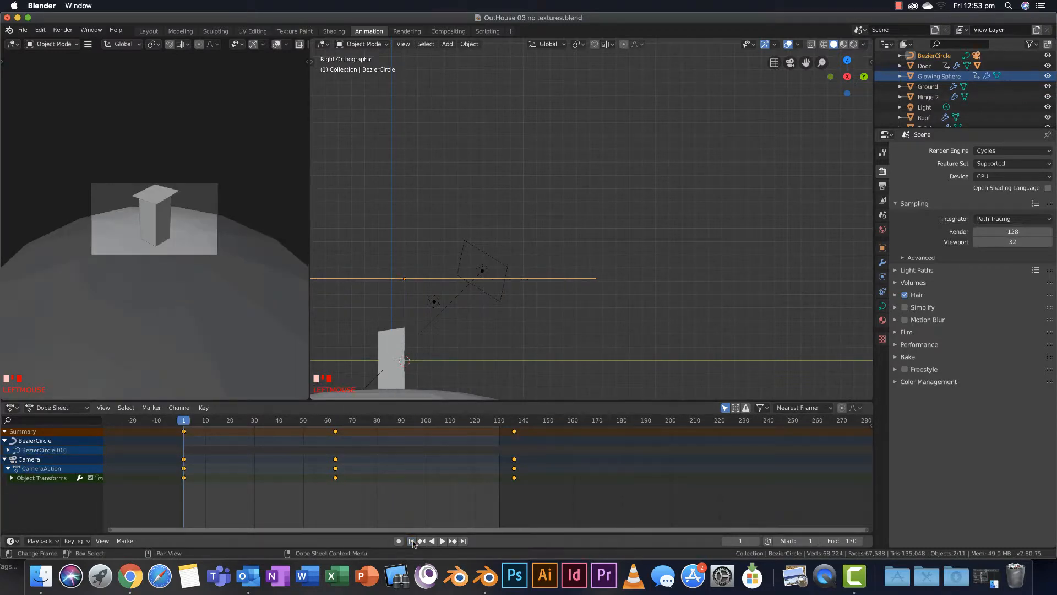
{"action": "left_click", "coordinate": [442, 541]}
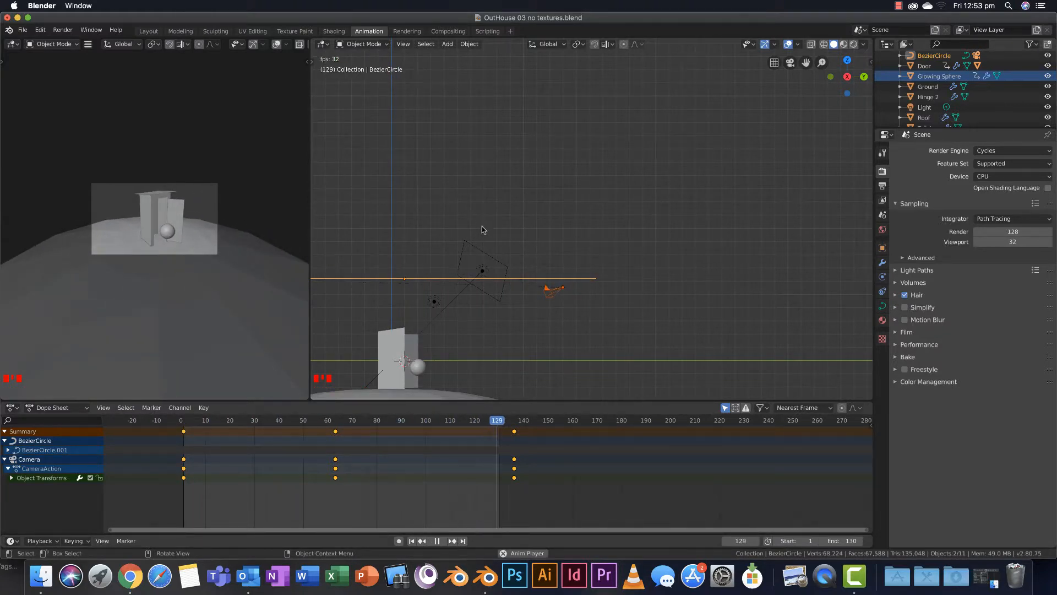
{"action": "middle_click_drag", "start_coordinate": [483, 227], "coordinate": [608, 202]}
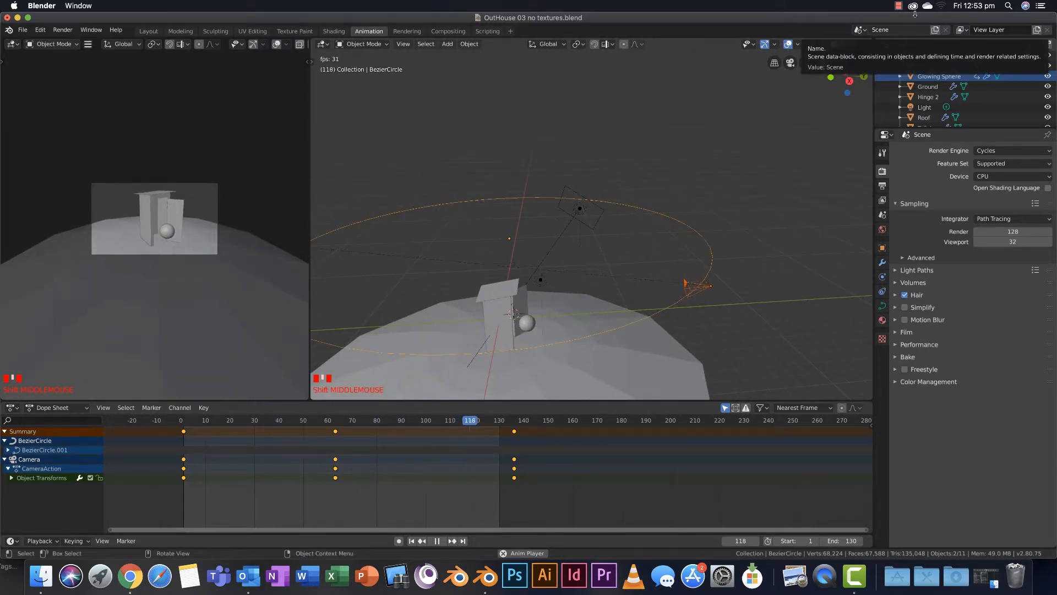
{"action": "left_click", "coordinate": [899, 6]}
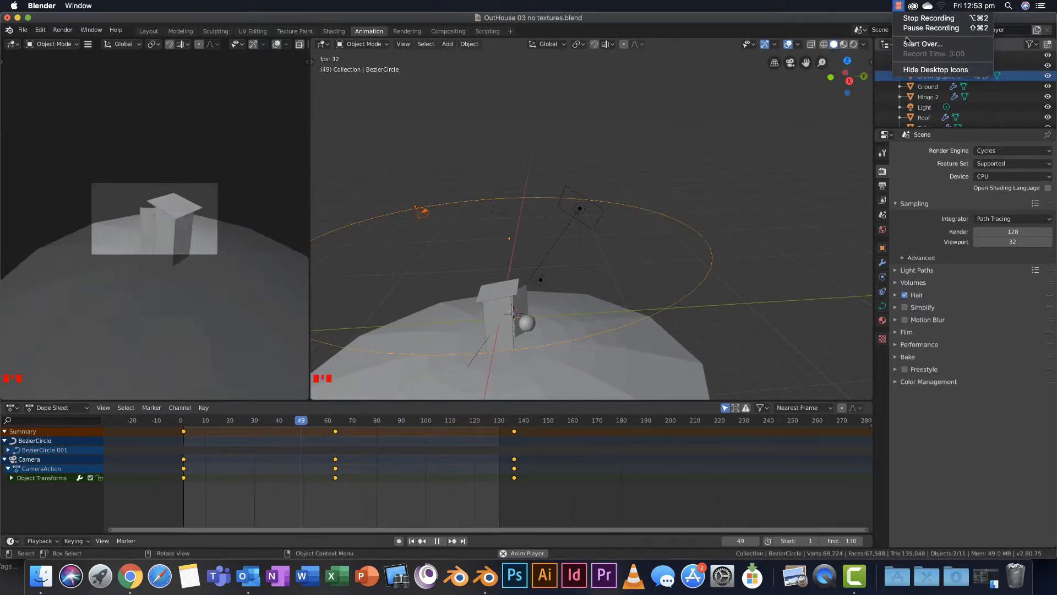
{"action": "left_click", "coordinate": [929, 18]}
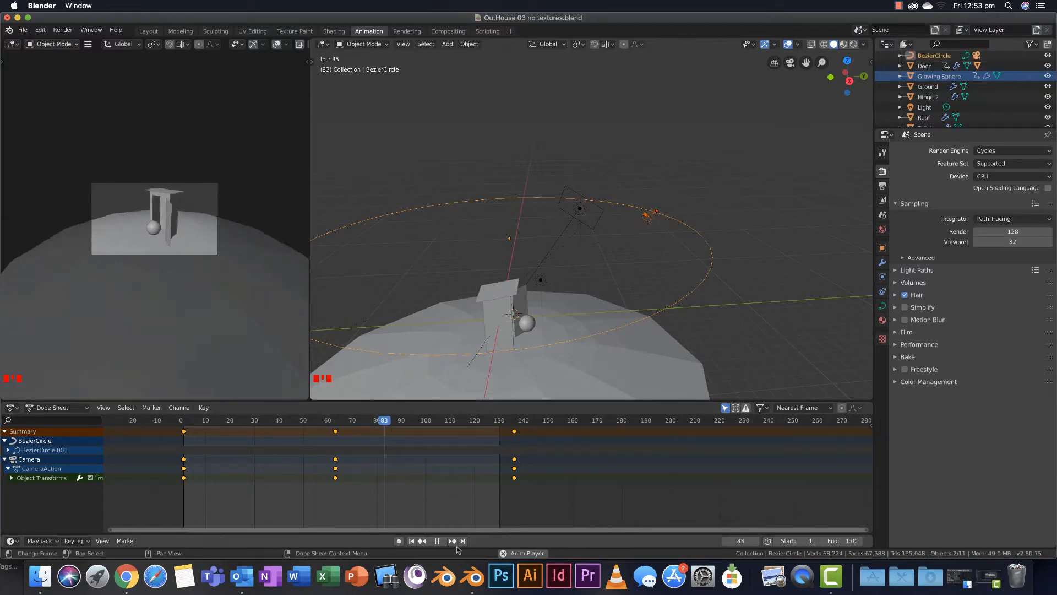
- Stop playback and browse the render output location to the 10 DTE folder in OneDrive - Waiuku College
{"action": "left_click", "coordinate": [437, 540]}
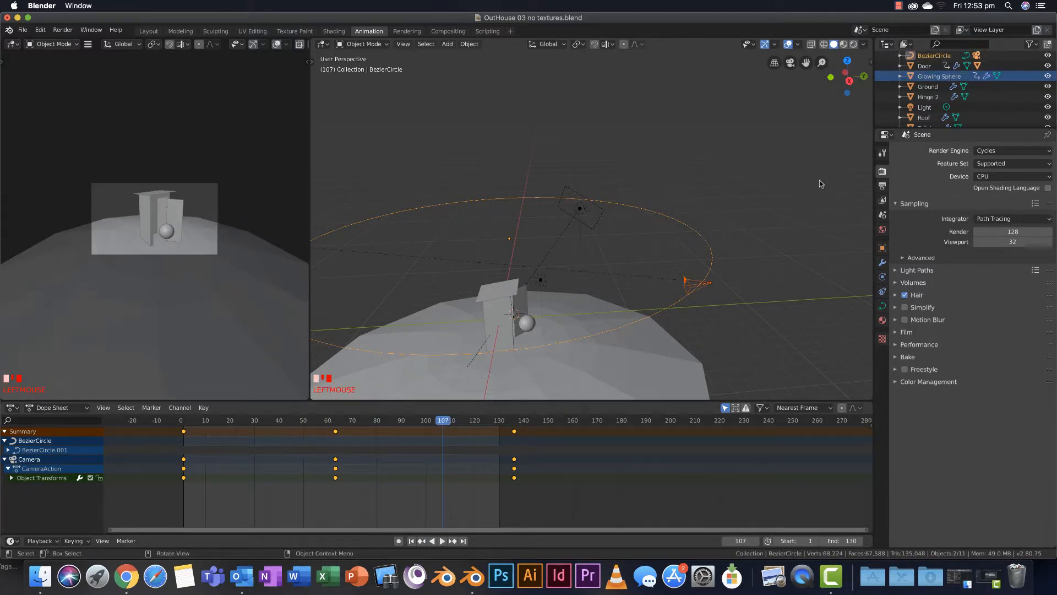
{"action": "left_click", "coordinate": [882, 185]}
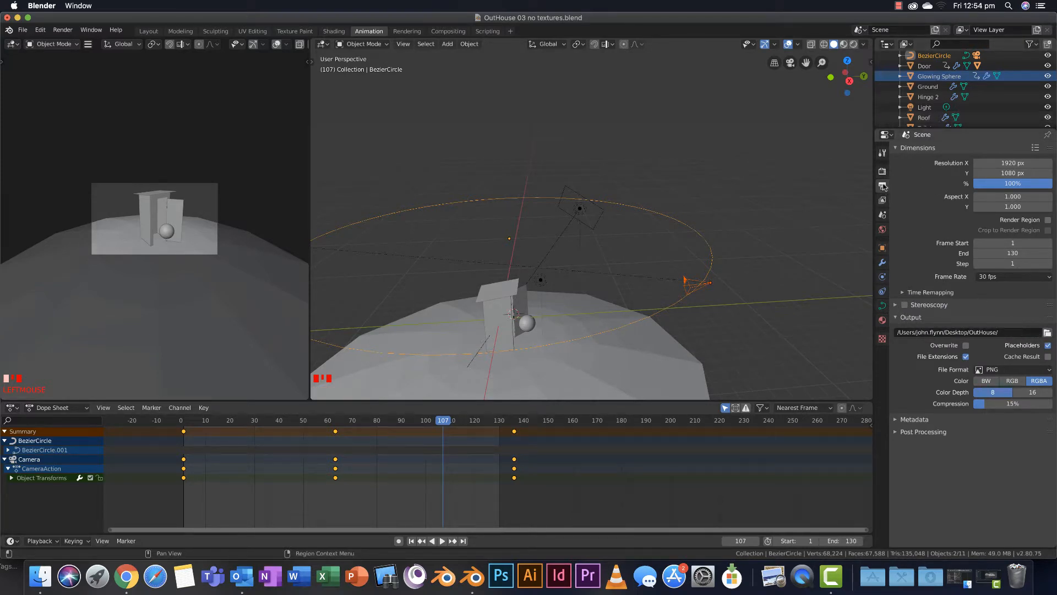
{"action": "left_click", "coordinate": [1048, 332]}
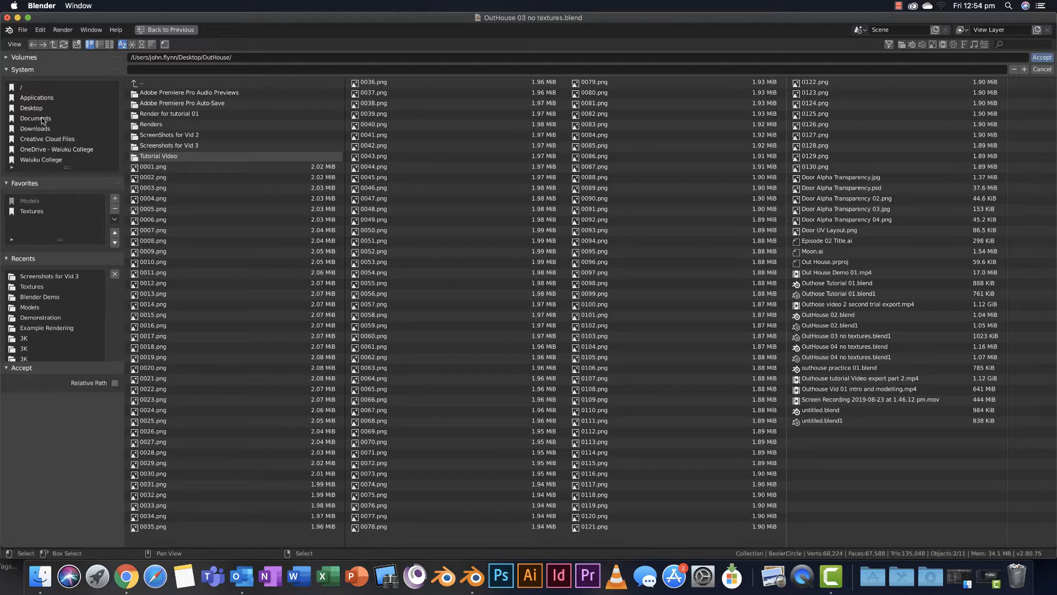
{"action": "left_click", "coordinate": [42, 149]}
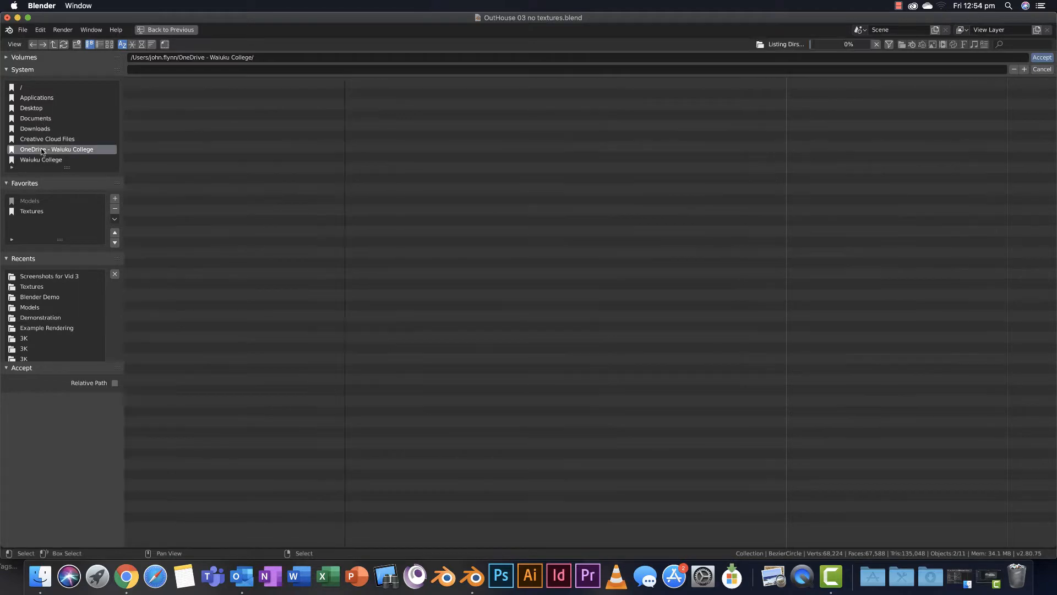
{"action": "left_click", "coordinate": [142, 103]}
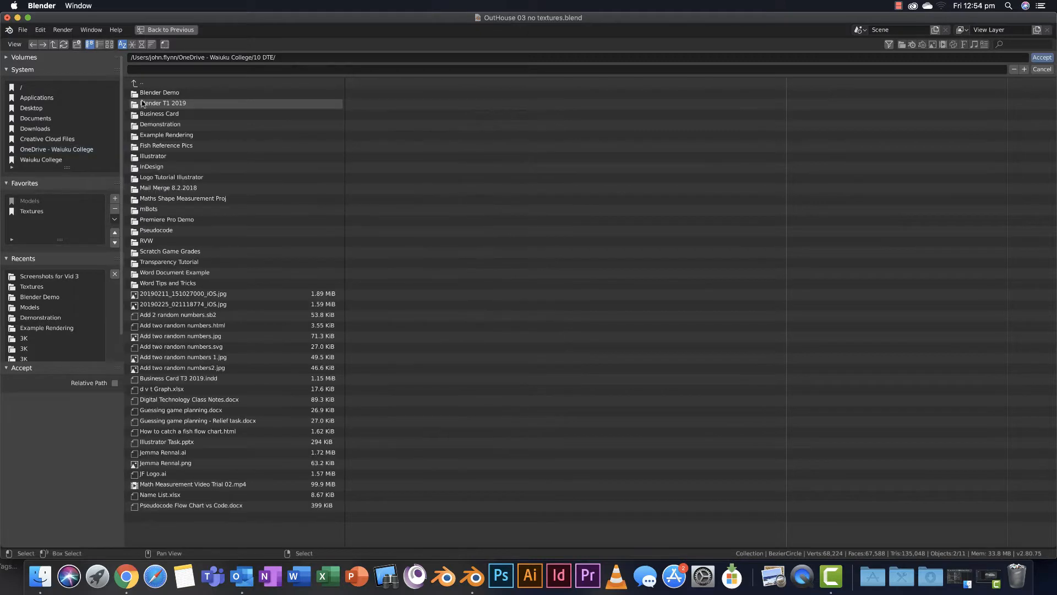
- Create a folder named "Demo renders" inside 10 DTE and accept it as the render output path
{"action": "left_click", "coordinate": [73, 44]}
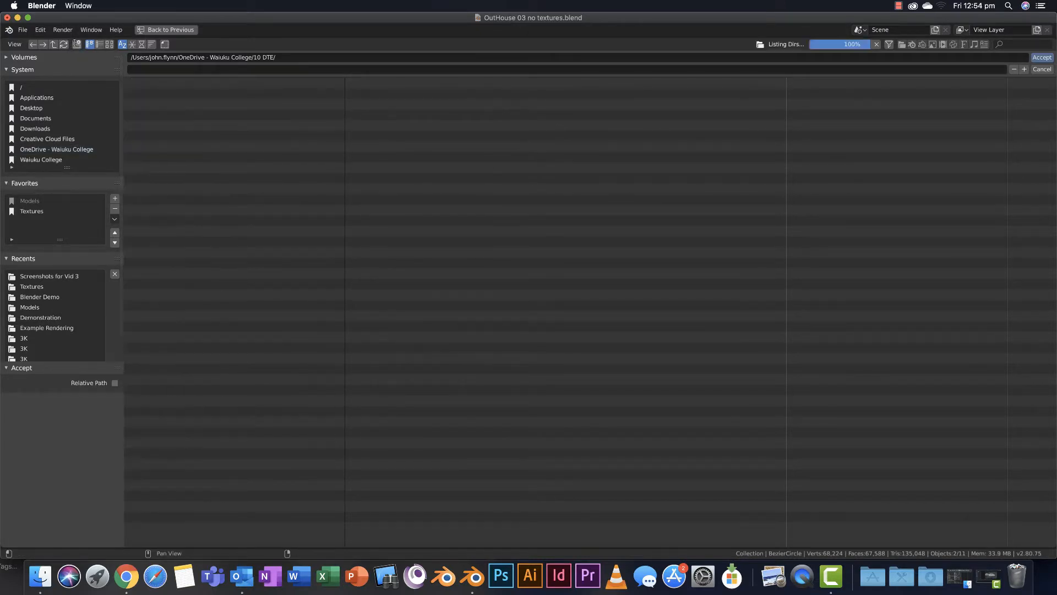
{"action": "type", "text": "Demo"}
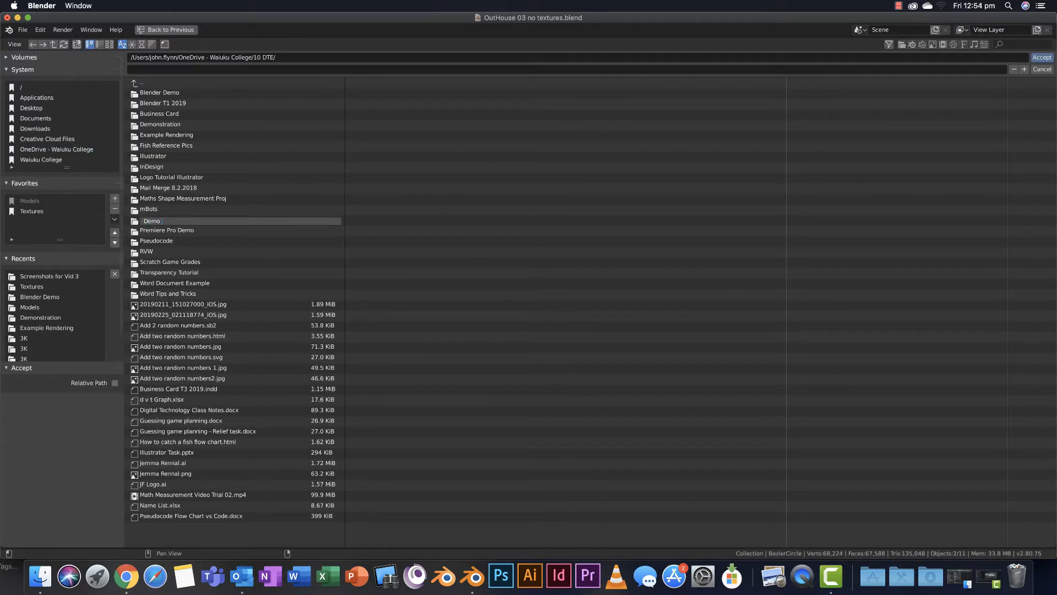
{"action": "type", "text": " renders"}
{"action": "key", "text": "Return"}
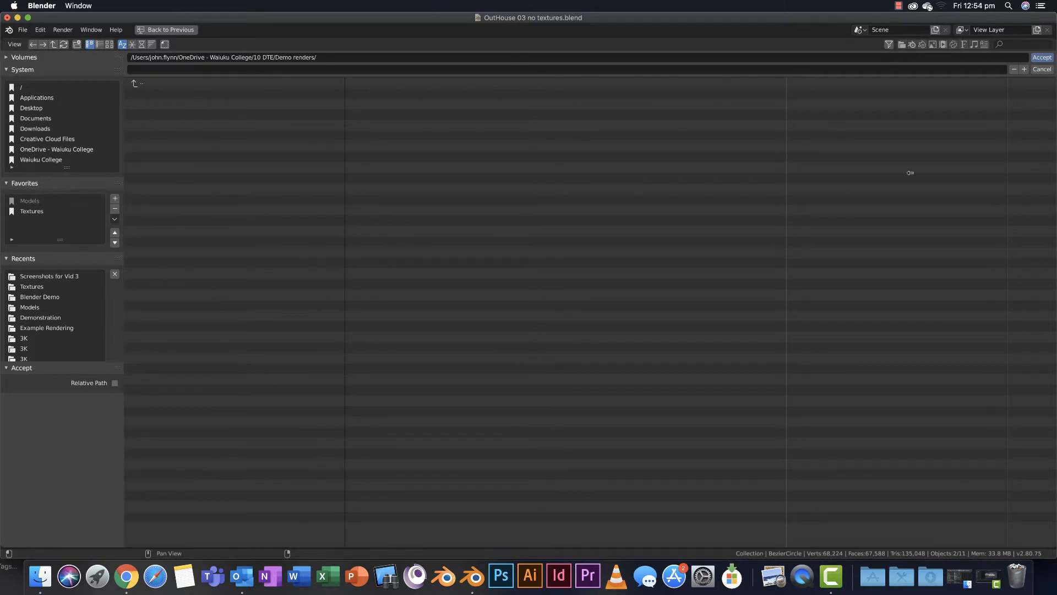
{"action": "left_click", "coordinate": [1046, 58]}
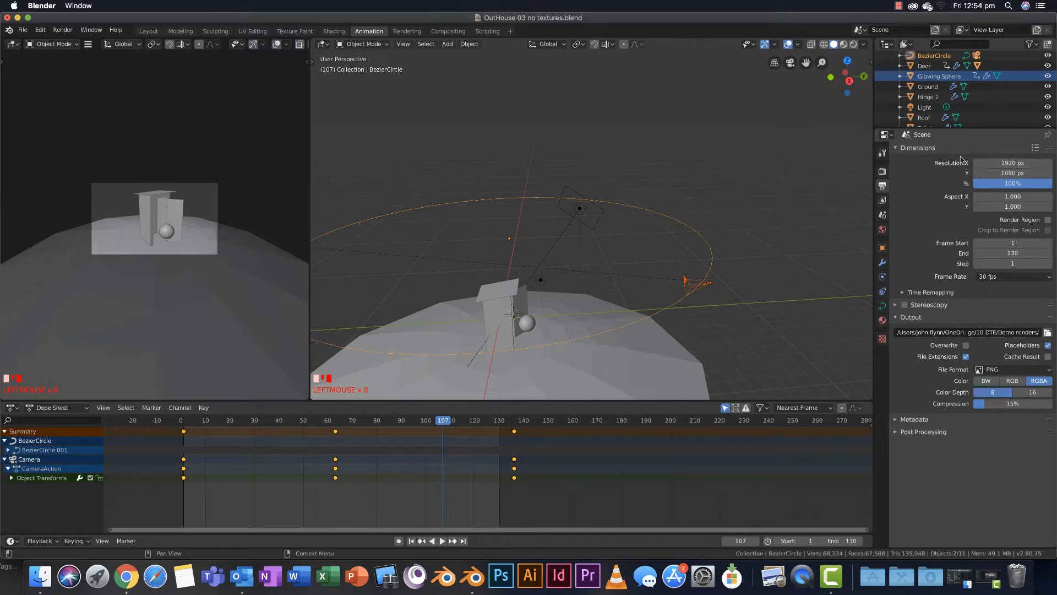
- Move the playhead to the camera's last keyframe at frame 136 and set the scene's end frame to 136
{"action": "left_click", "coordinate": [883, 171]}
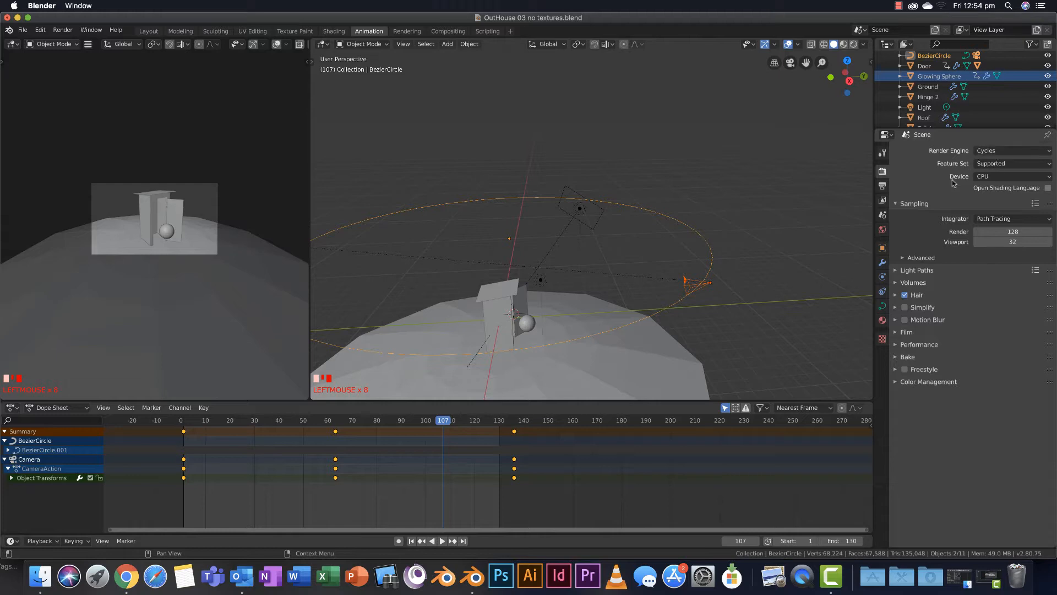
{"action": "left_click", "coordinate": [882, 186]}
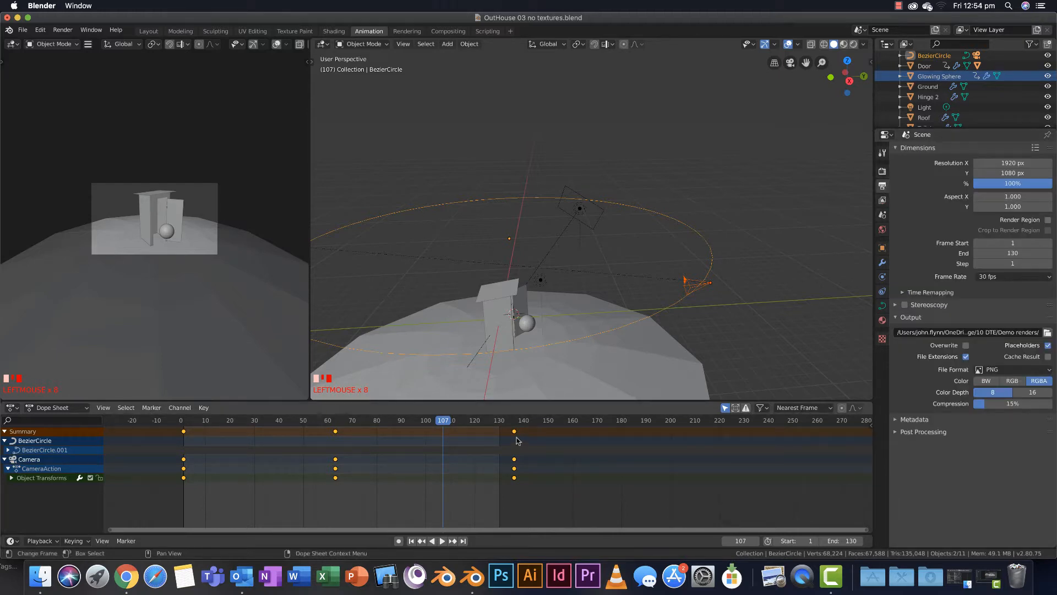
{"action": "left_click_drag", "start_coordinate": [449, 424], "coordinate": [515, 423]}
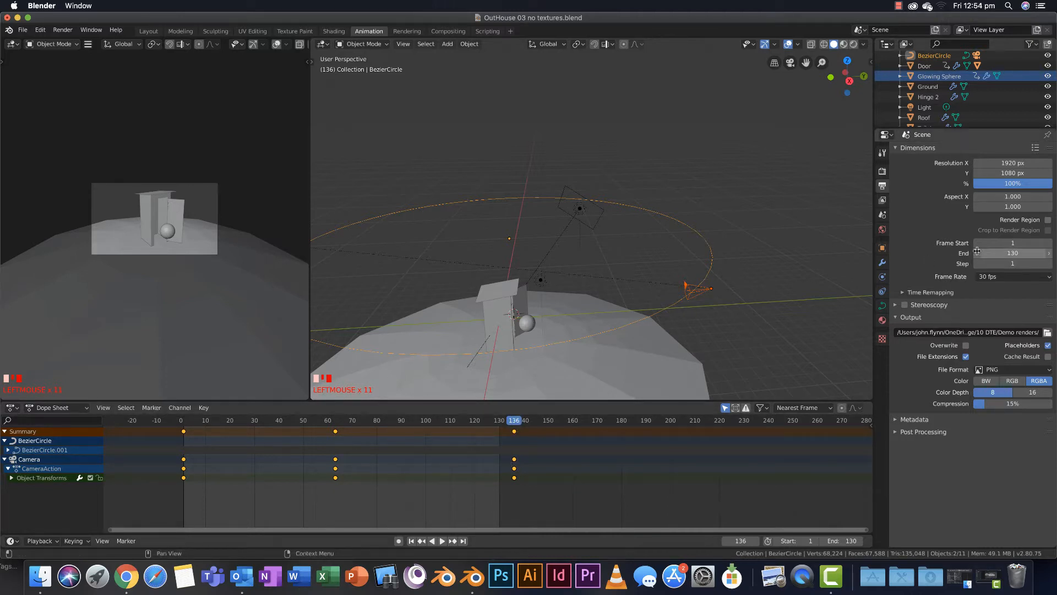
{"action": "left_click", "coordinate": [1022, 254]}
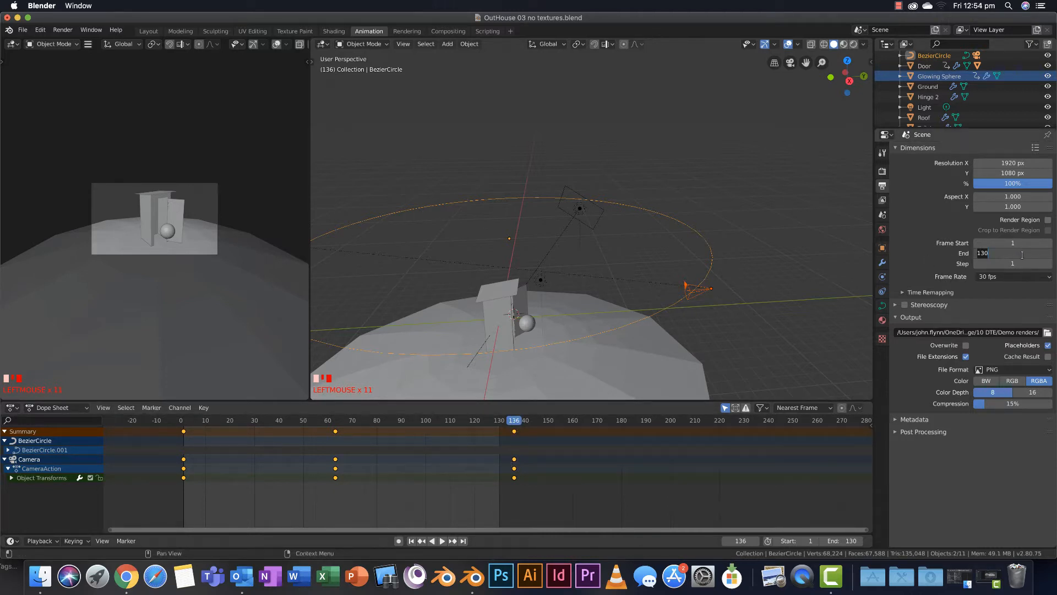
{"action": "type", "text": "136"}
{"action": "key", "text": "Return"}
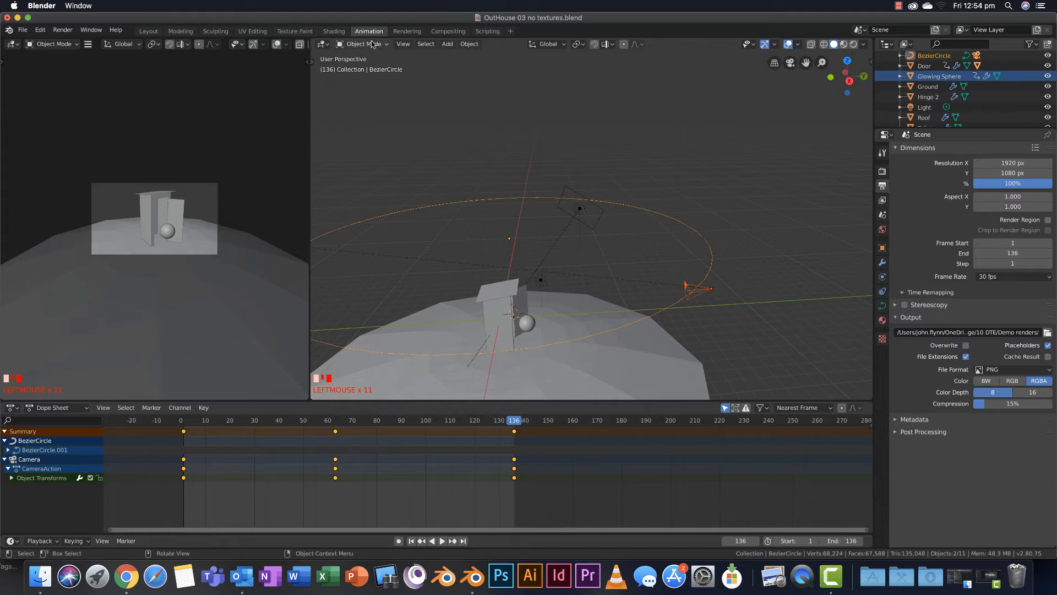
- Start rendering the full animation, and close the render window during the first frame
{"action": "left_click", "coordinate": [73, 31]}
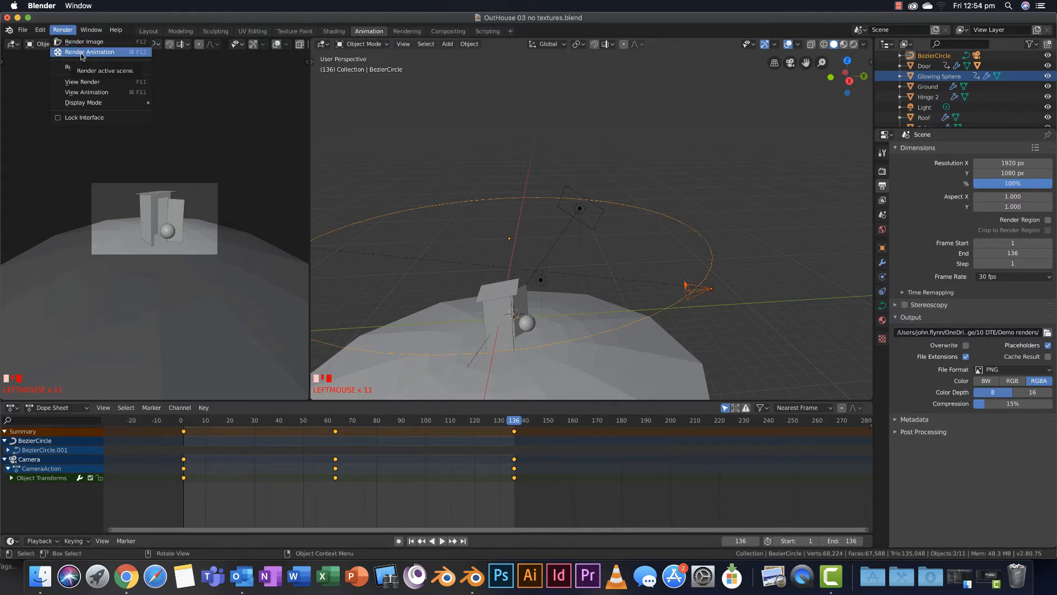
{"action": "left_click", "coordinate": [82, 53]}
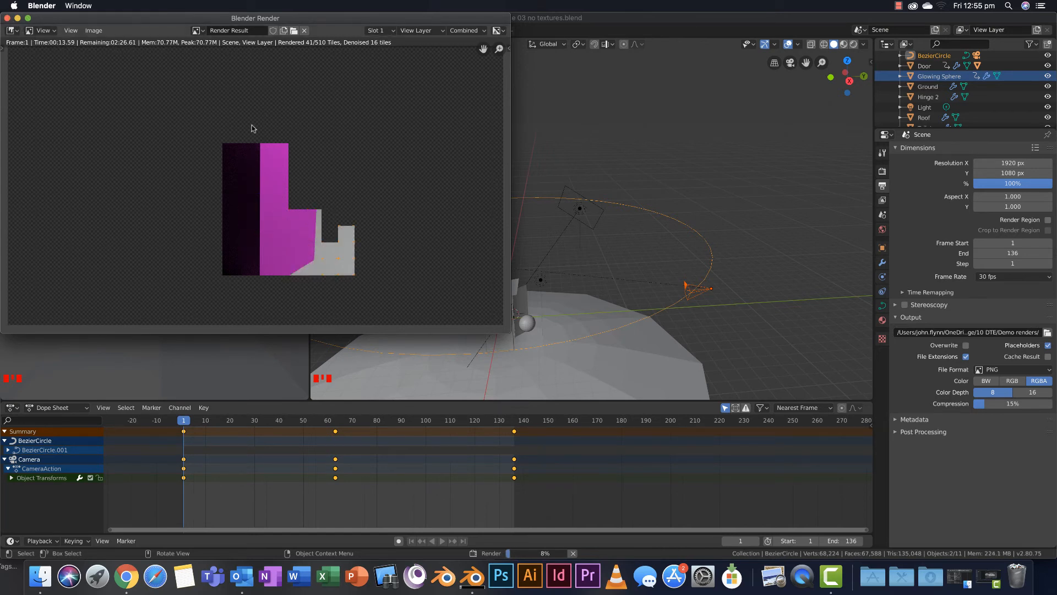
{"action": "left_click", "coordinate": [7, 19]}
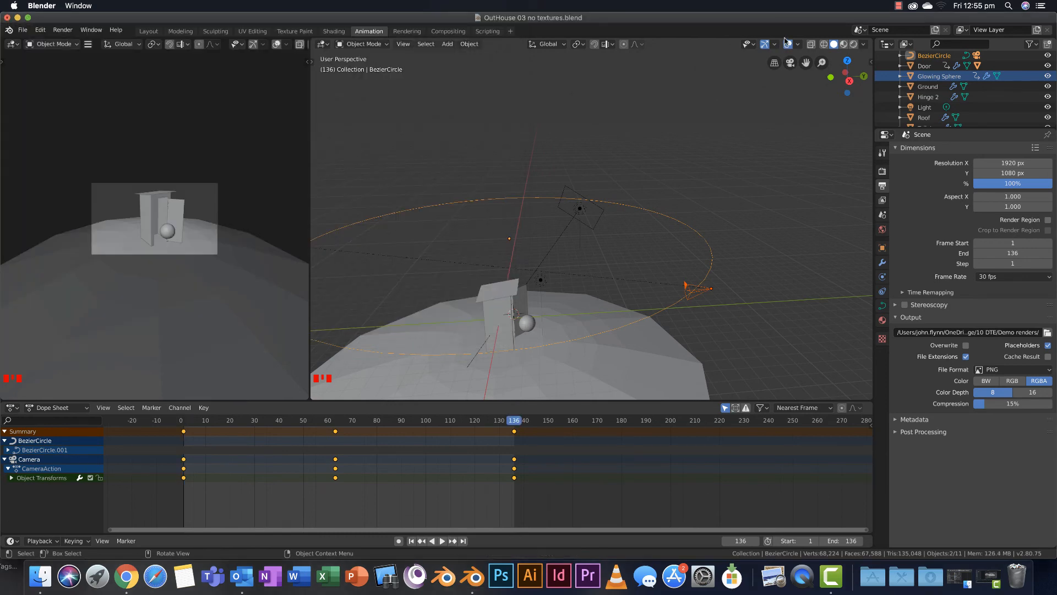